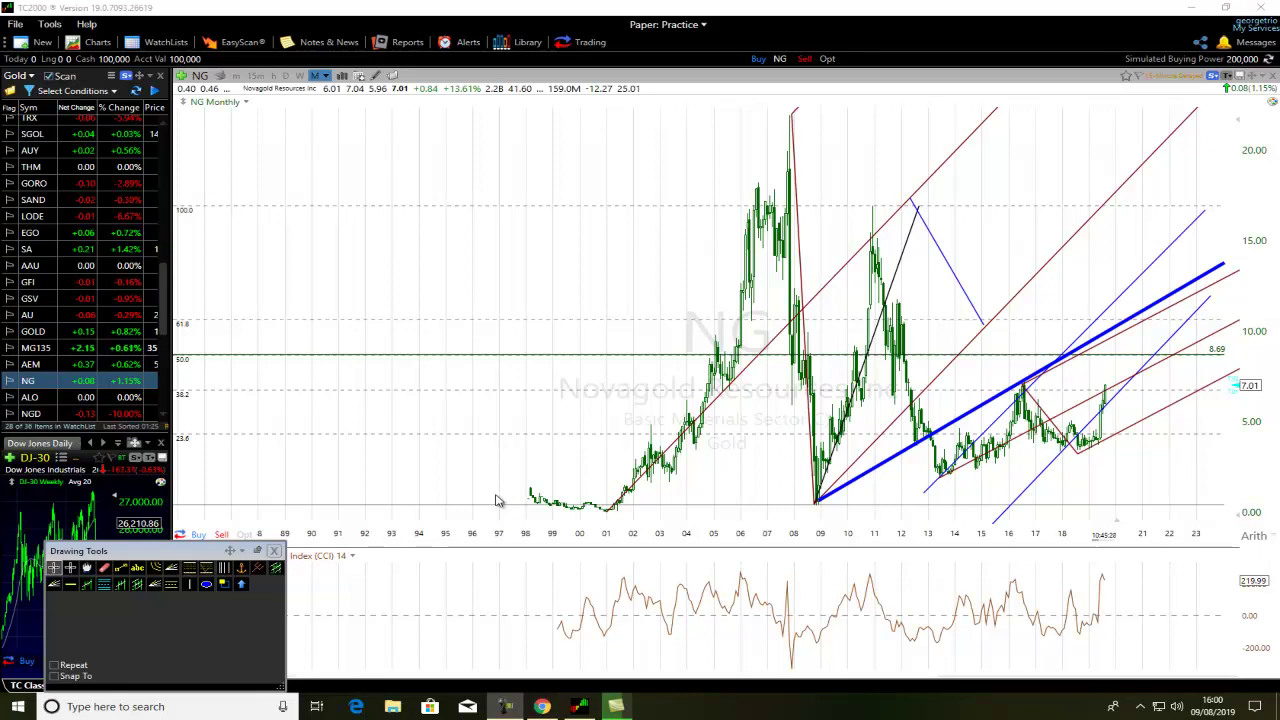
# Recolor the large Andrew's Pitchfork on the NG monthly chart to bright red and increase its line thickness
pyautogui.scroll(2, 537, 434)
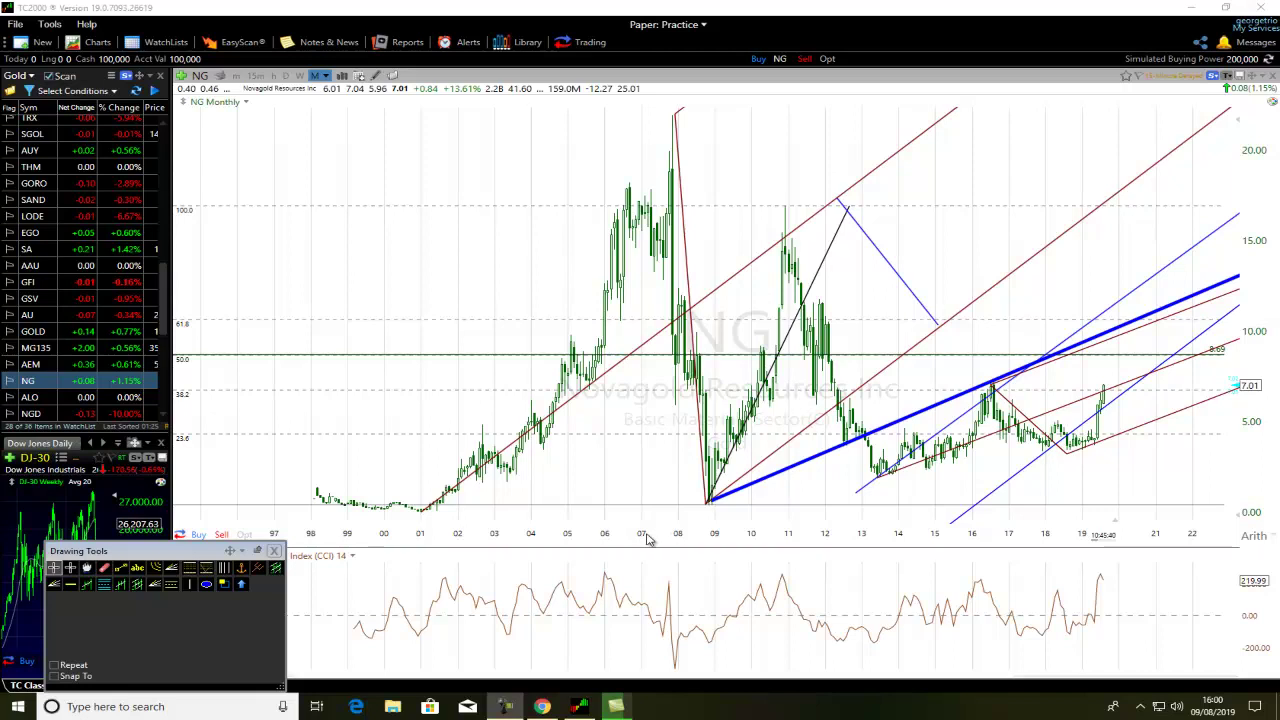
pyautogui.rightClick(772, 255)
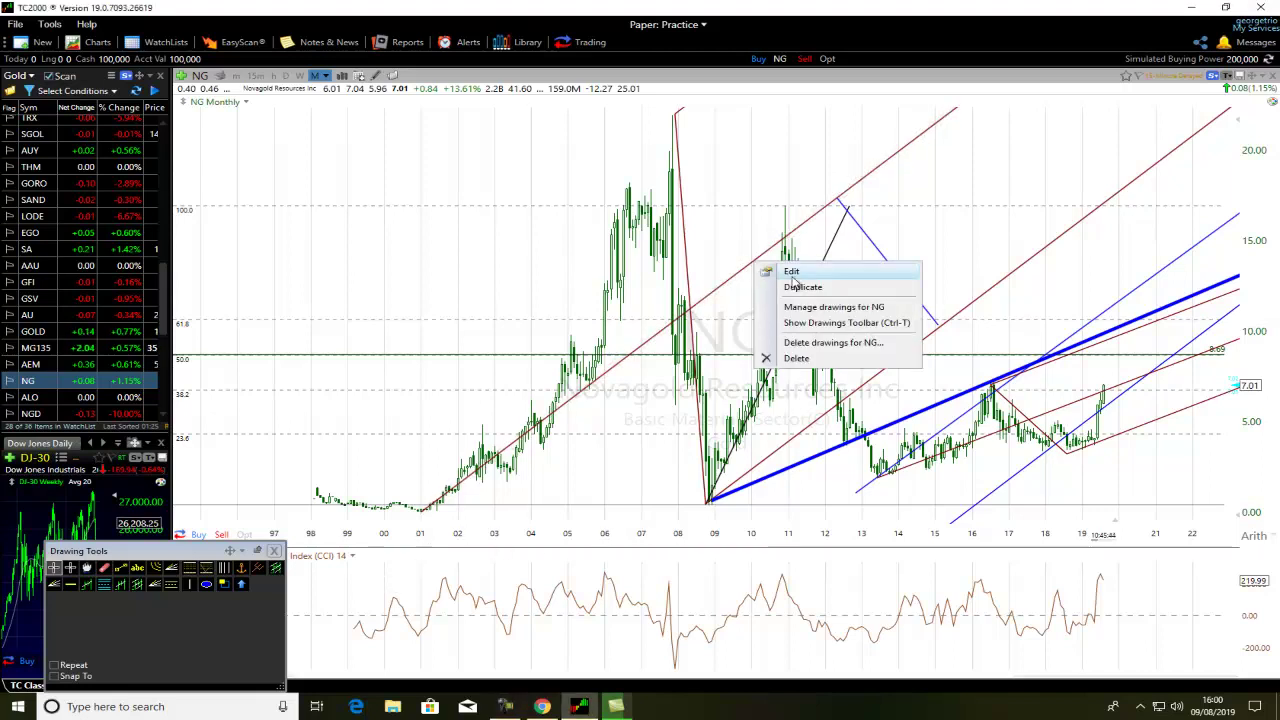
pyautogui.click(795, 268)
pyautogui.click(940, 312)
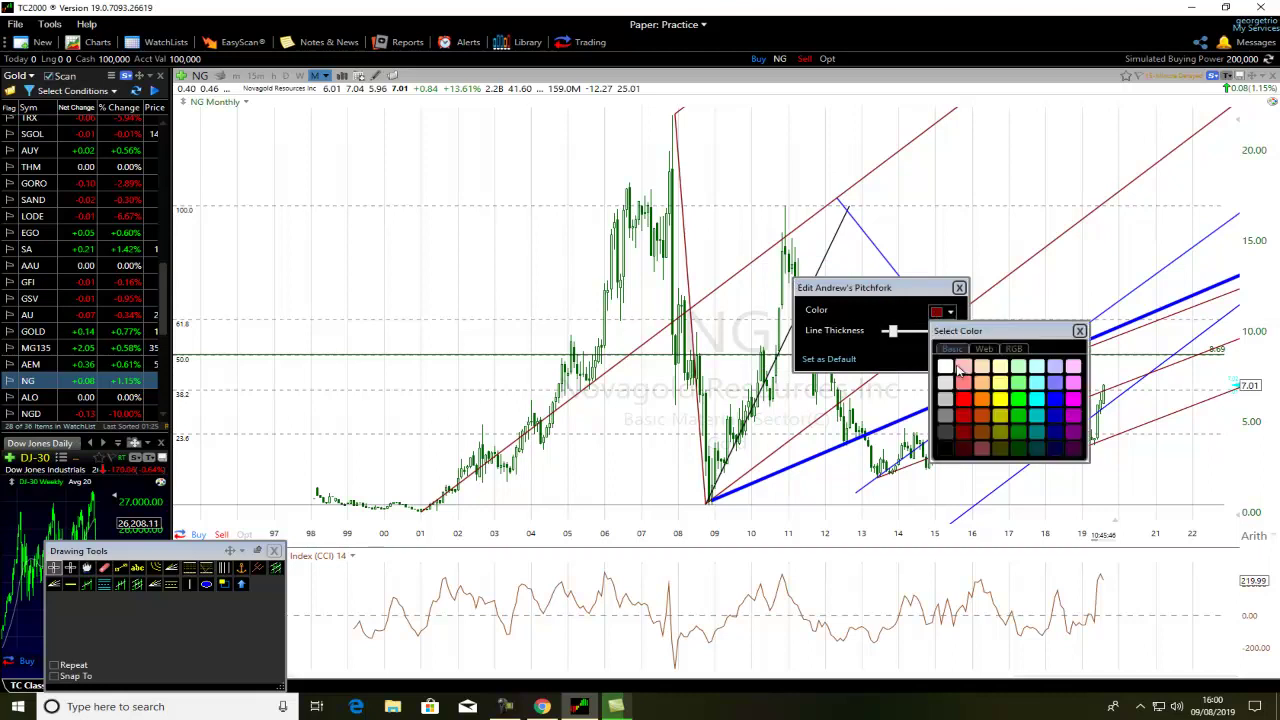
pyautogui.click(965, 403)
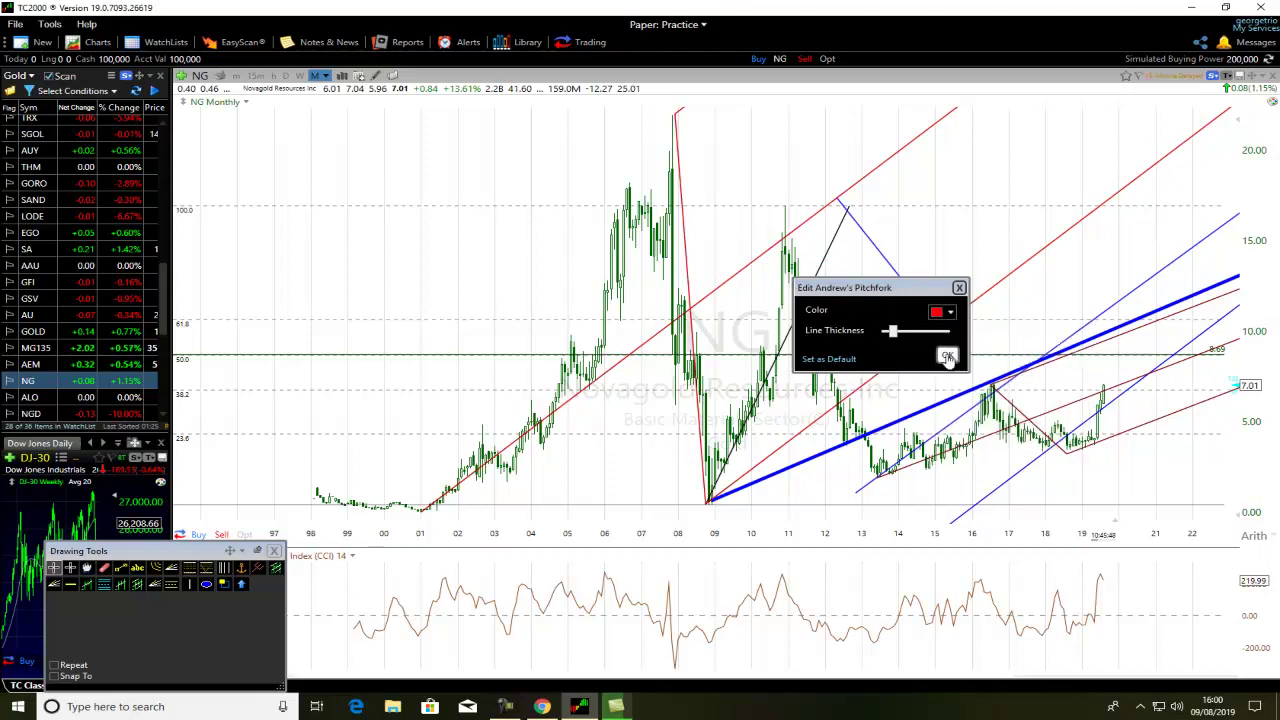
pyautogui.click(947, 355)
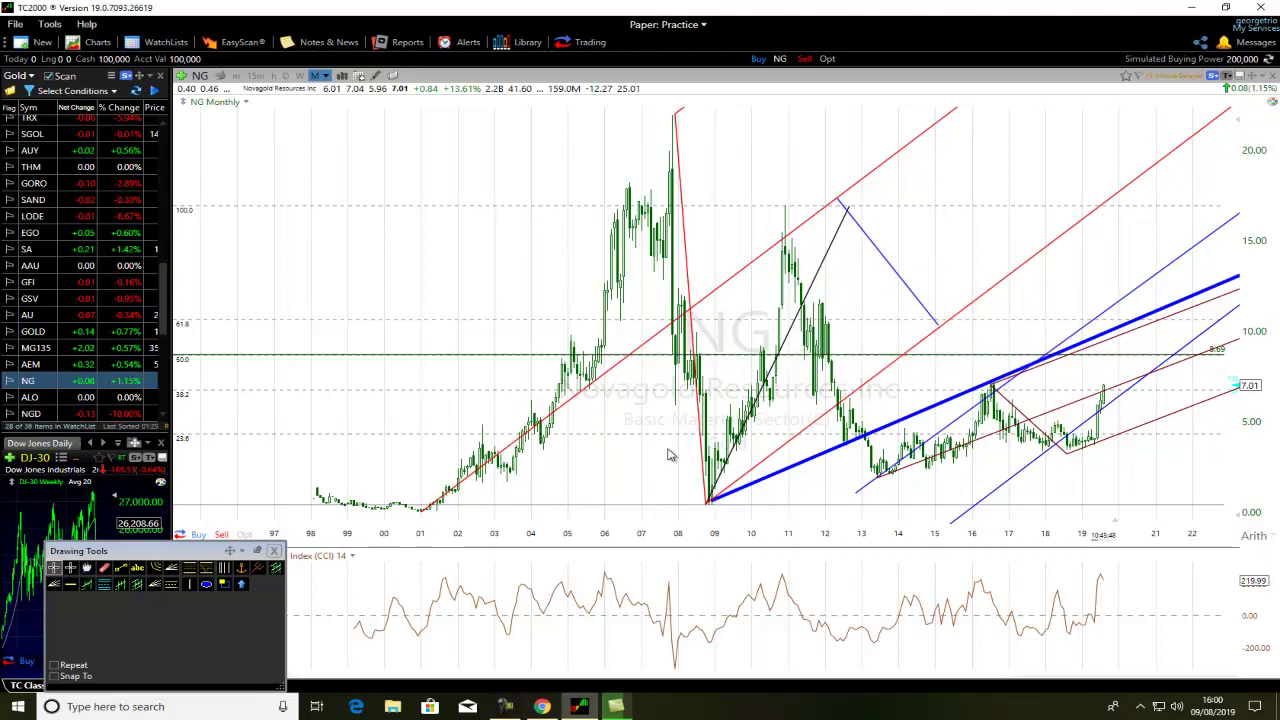
pyautogui.rightClick(669, 334)
pyautogui.click(701, 341)
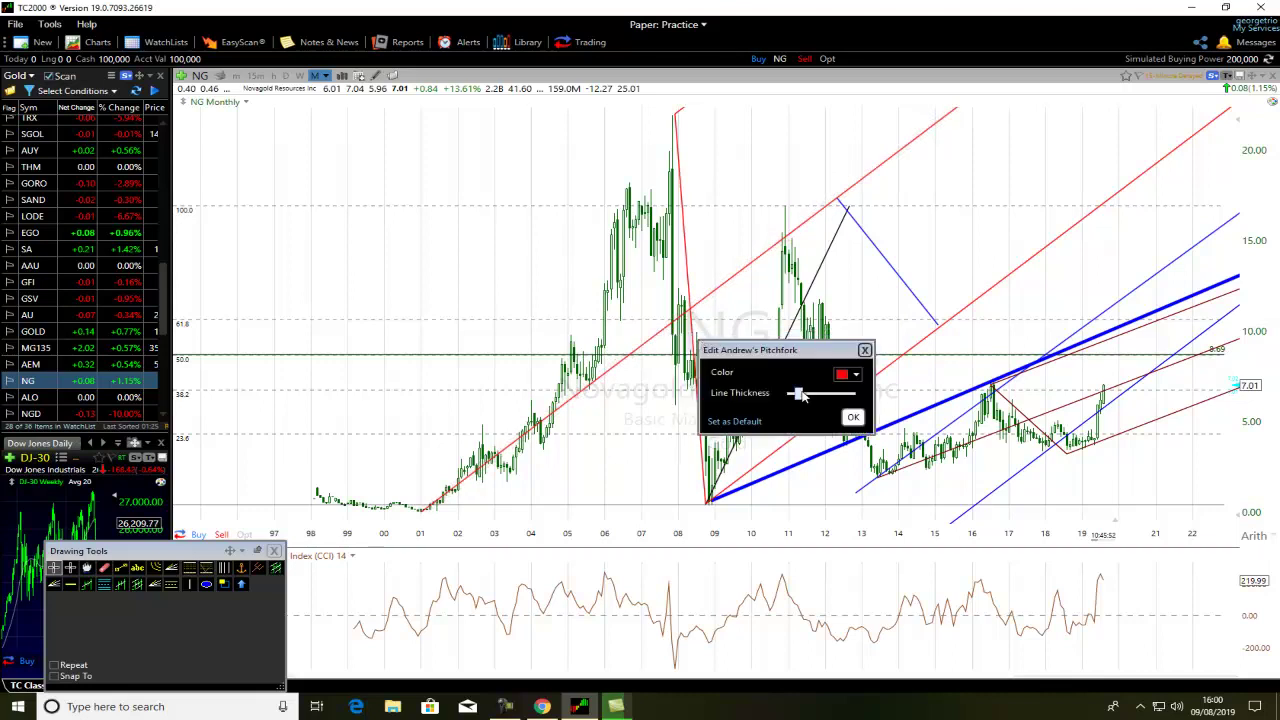
pyautogui.moveTo(797, 393); pyautogui.dragTo(830, 393)
pyautogui.click(852, 417)
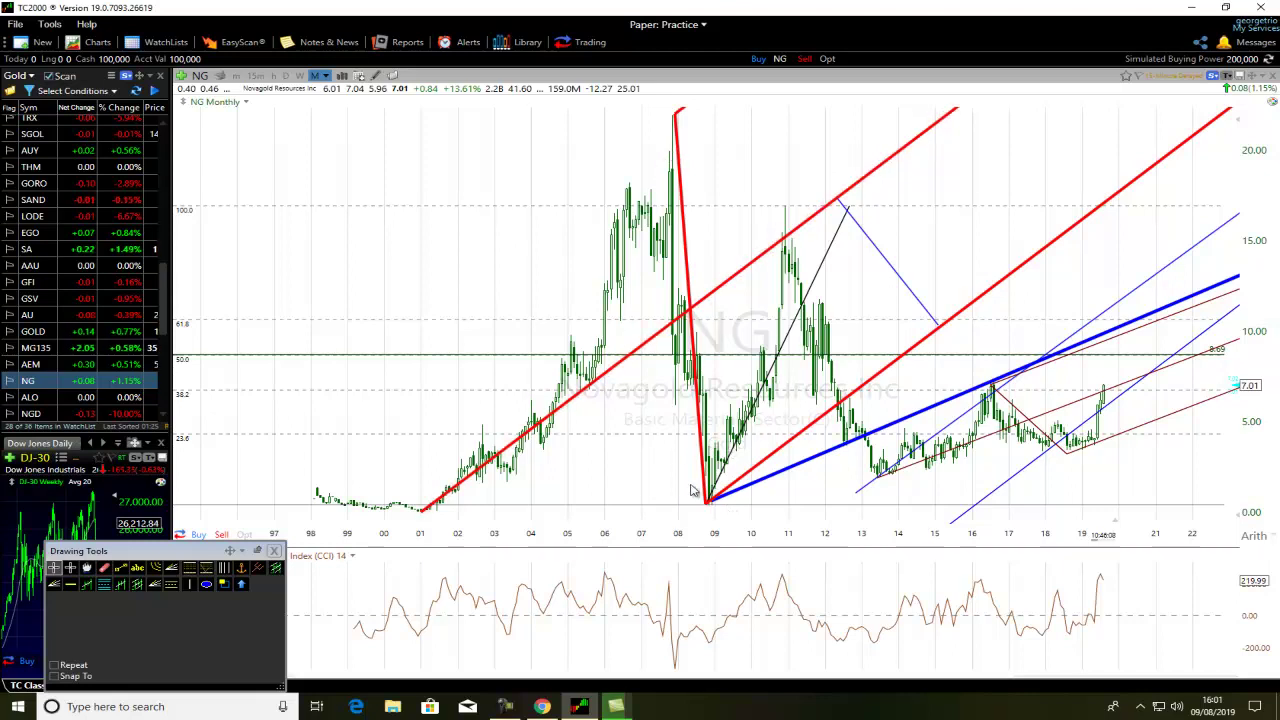
# Mark the late-2010 price peak at the pitchfork's upper red line with a green ellipse
pyautogui.moveTo(792, 242)
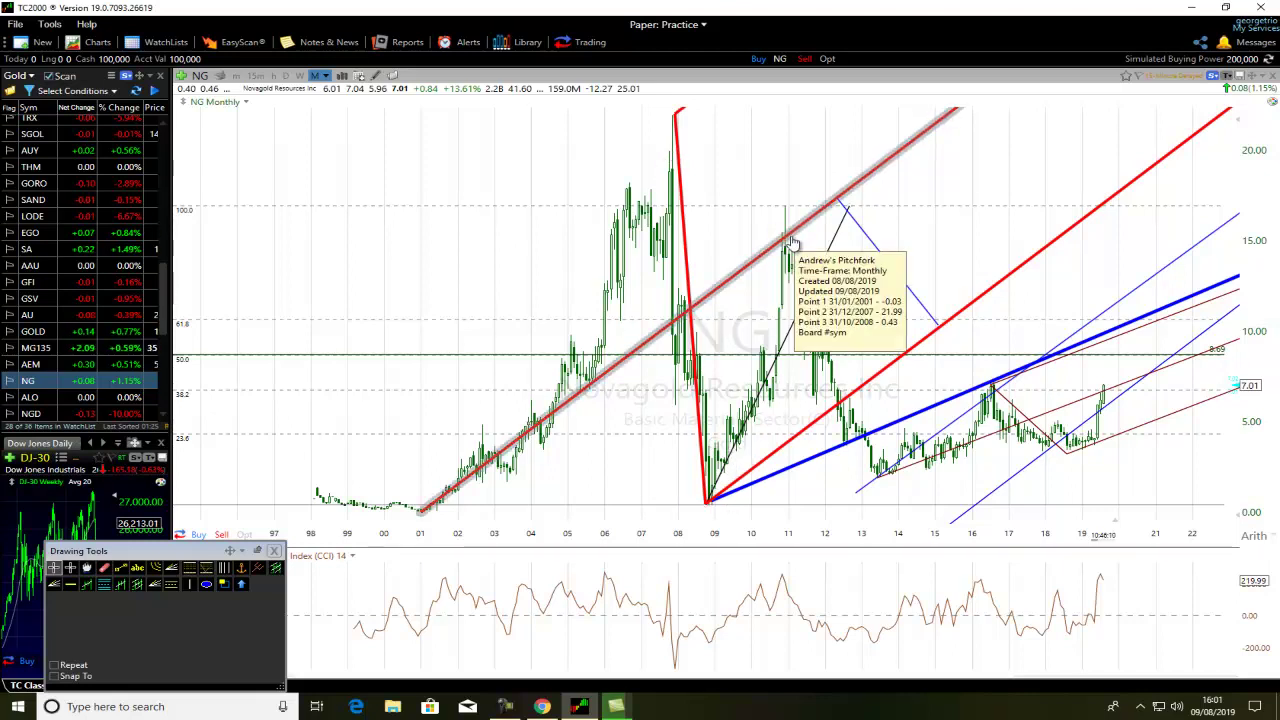
pyautogui.click(205, 585)
pyautogui.moveTo(791, 203); pyautogui.dragTo(771, 229)
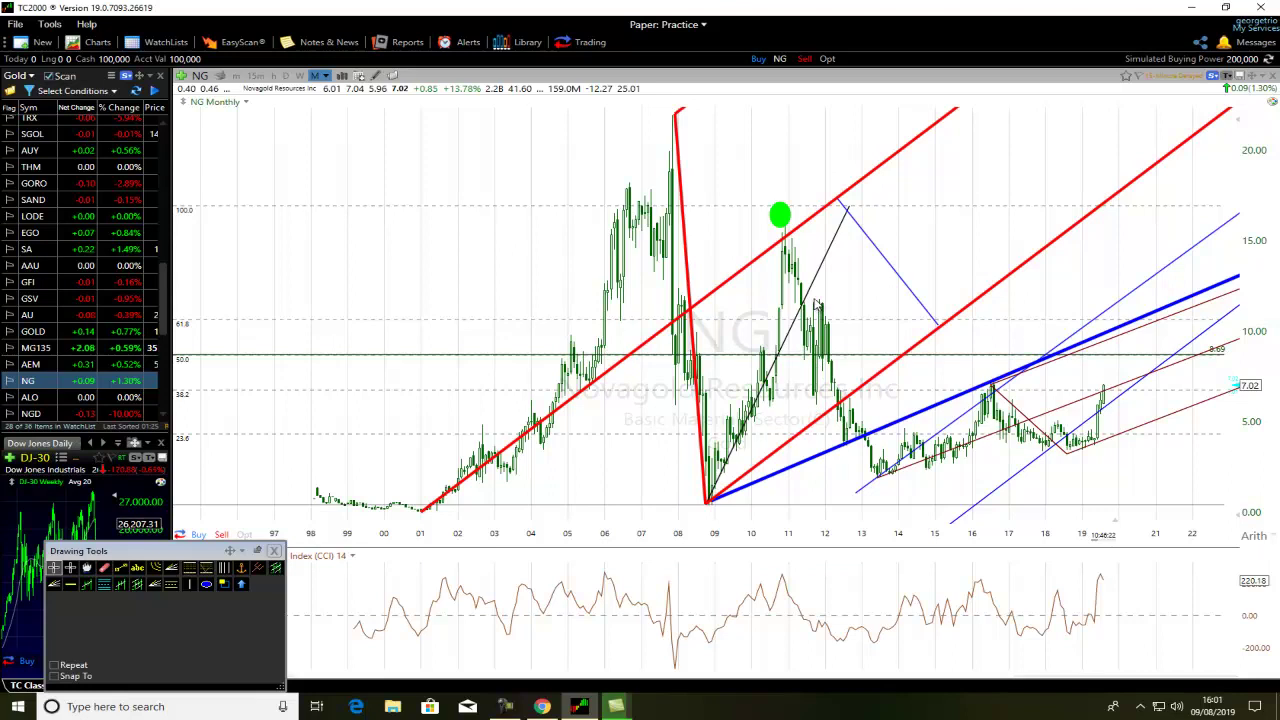
# Draw a blue trend line from late 2008 to about 2019, parallel to and midway between the pitchfork's two rising red lines
pyautogui.click(120, 567)
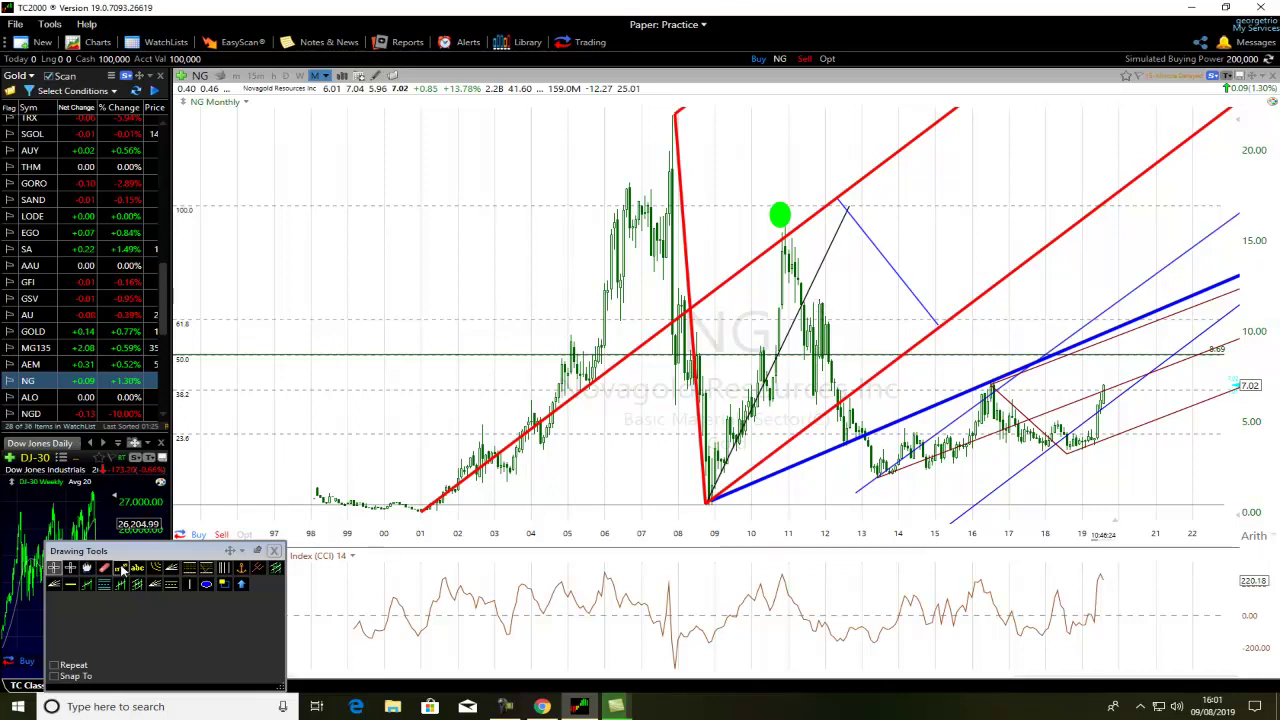
pyautogui.moveTo(708, 410)
pyautogui.mouseDown()
pyautogui.moveTo(1135, 92)
pyautogui.moveTo(1080, 80)
pyautogui.moveTo(1079, 111)
pyautogui.mouseUp()
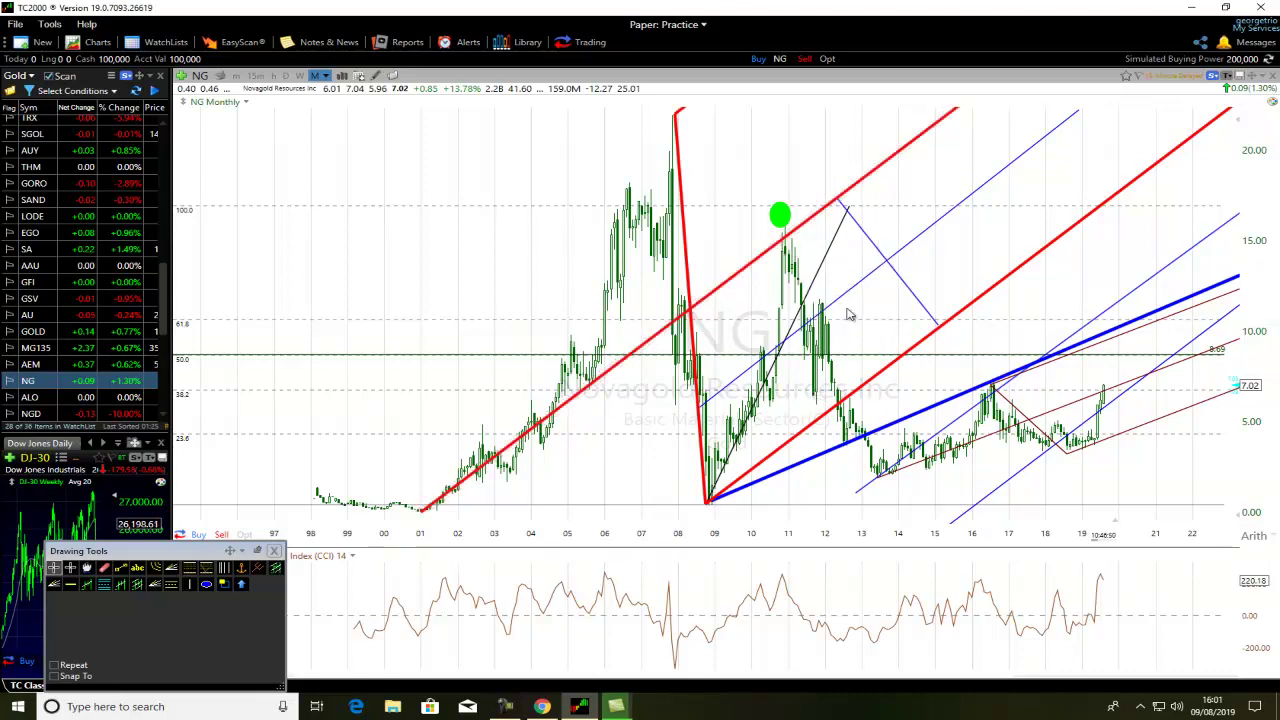
# Mark the late-2011 peak at the blue midline and the late-2012 peak at the lower red line with green ellipses
pyautogui.moveTo(853, 295)
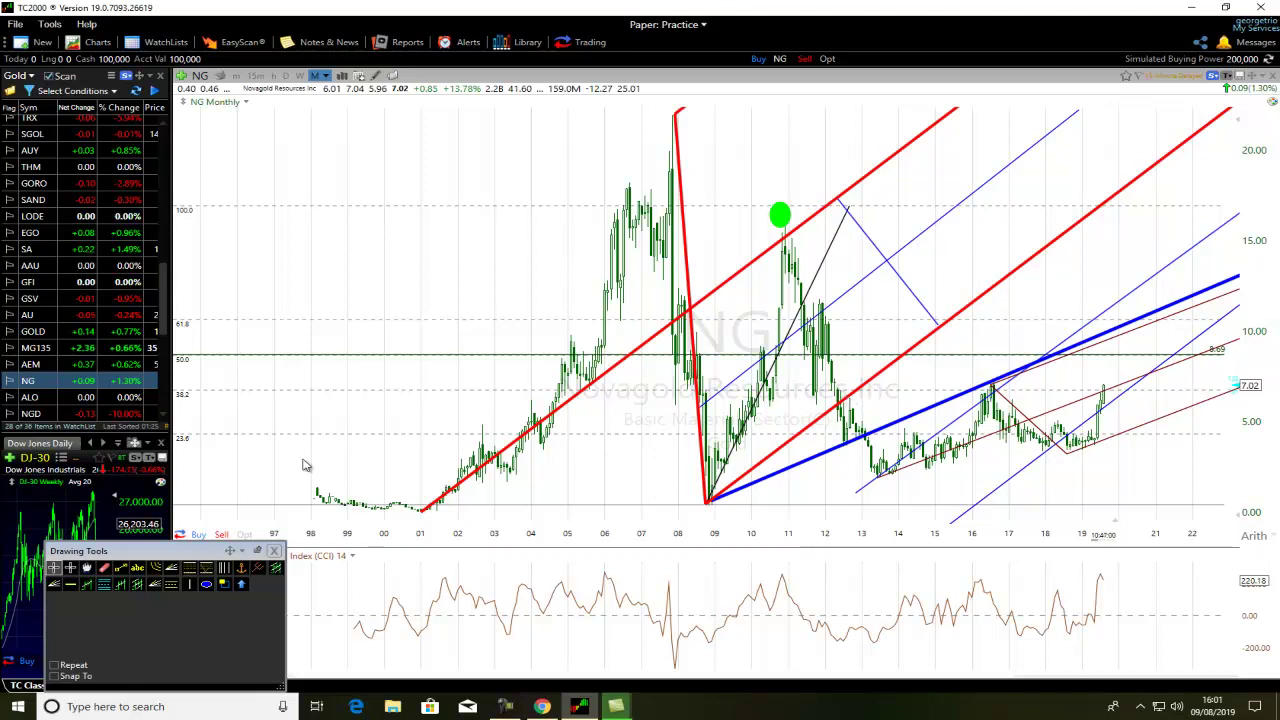
pyautogui.click(206, 584)
pyautogui.moveTo(812, 285); pyautogui.dragTo(840, 304)
pyautogui.click(842, 310)
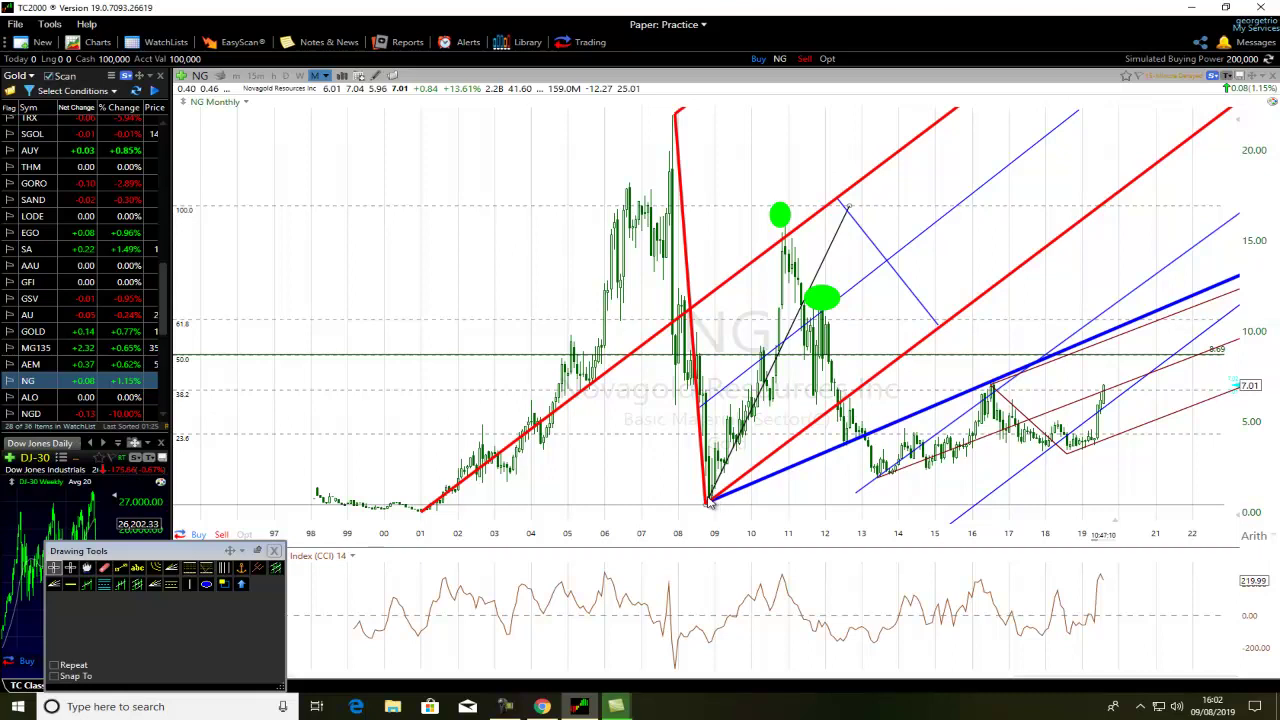
pyautogui.click(786, 239)
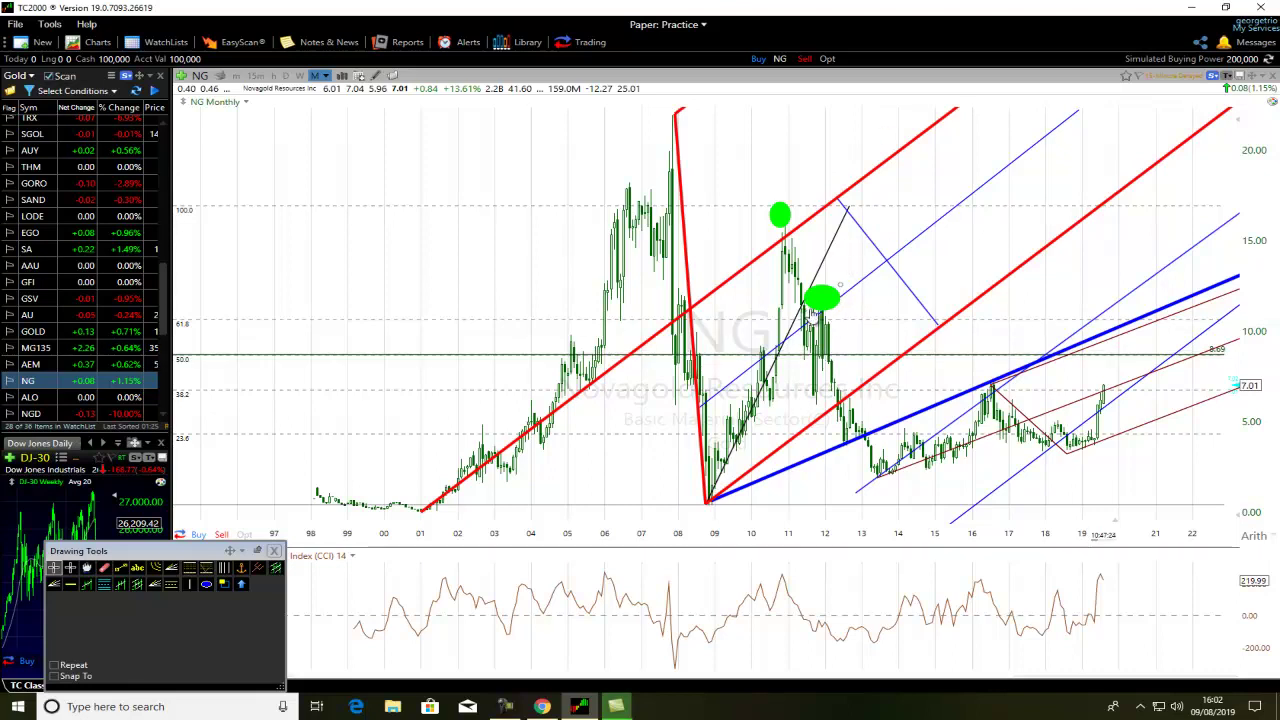
pyautogui.click(206, 584)
pyautogui.moveTo(860, 381); pyautogui.dragTo(840, 405)
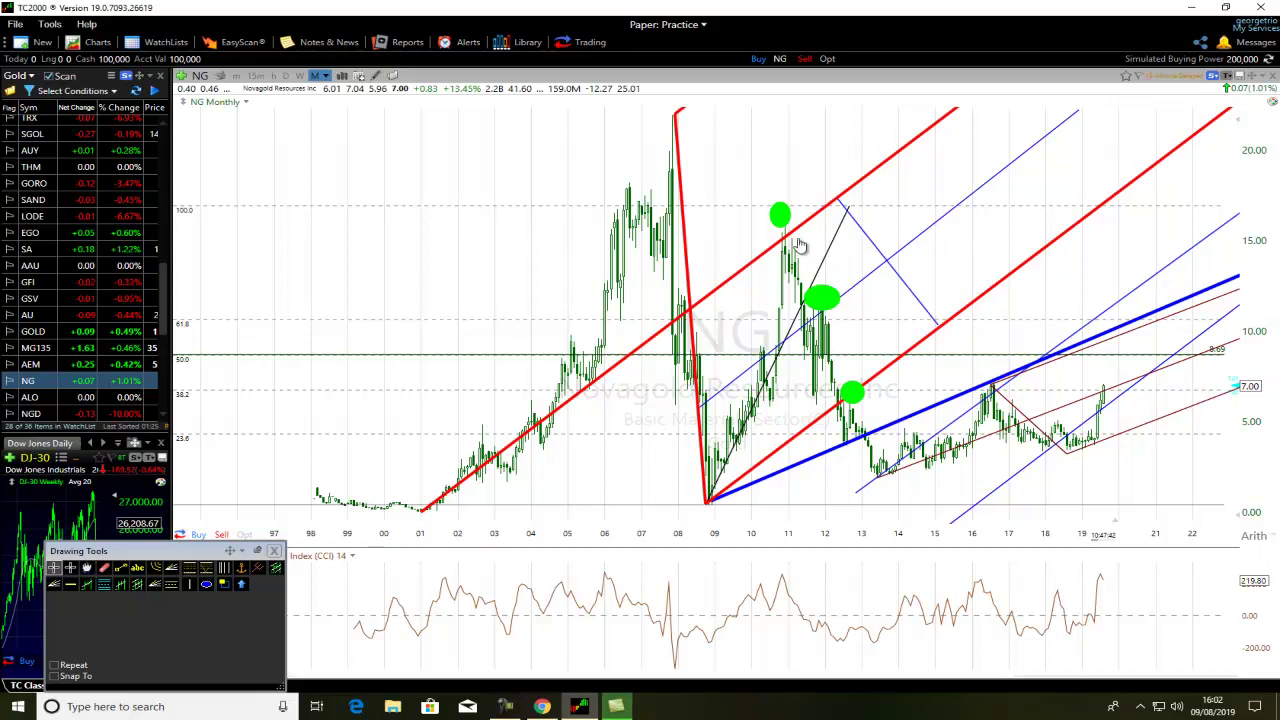
# Move the blue descending segment down so it spans from the lower red pitchfork line to the lowest blue parallel
pyautogui.click(55, 567)
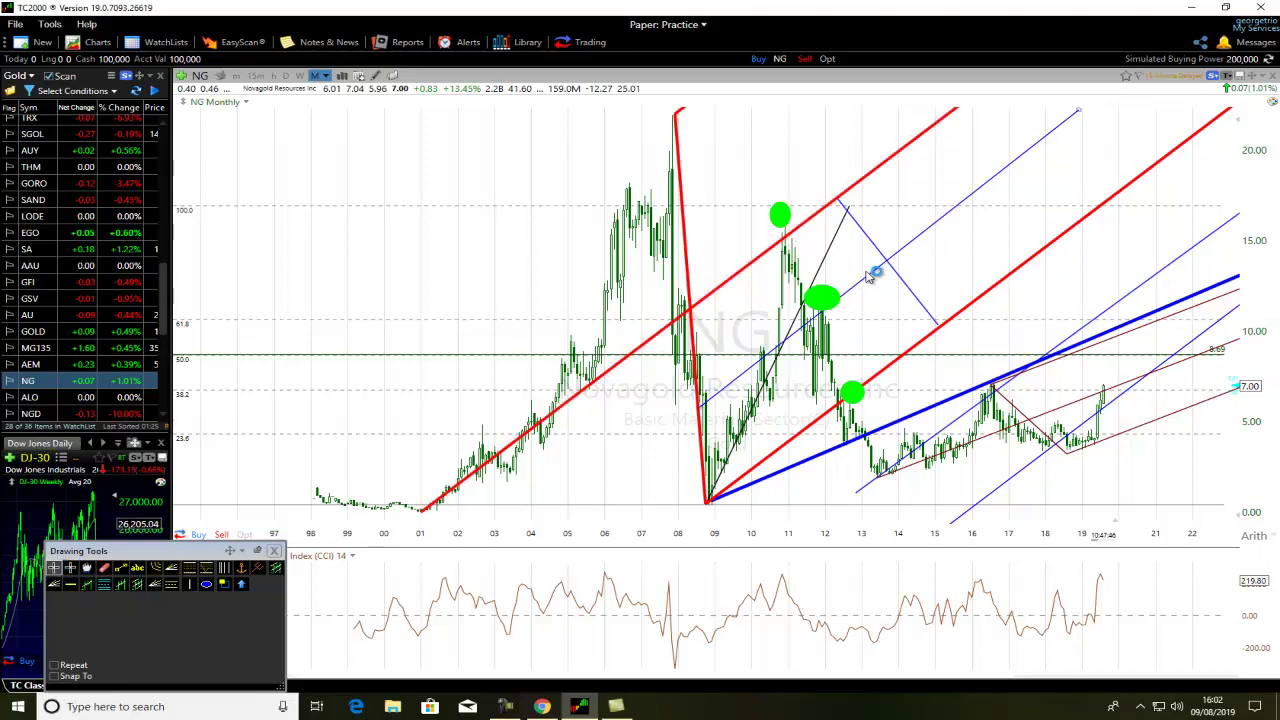
pyautogui.moveTo(892, 250); pyautogui.dragTo(870, 270)
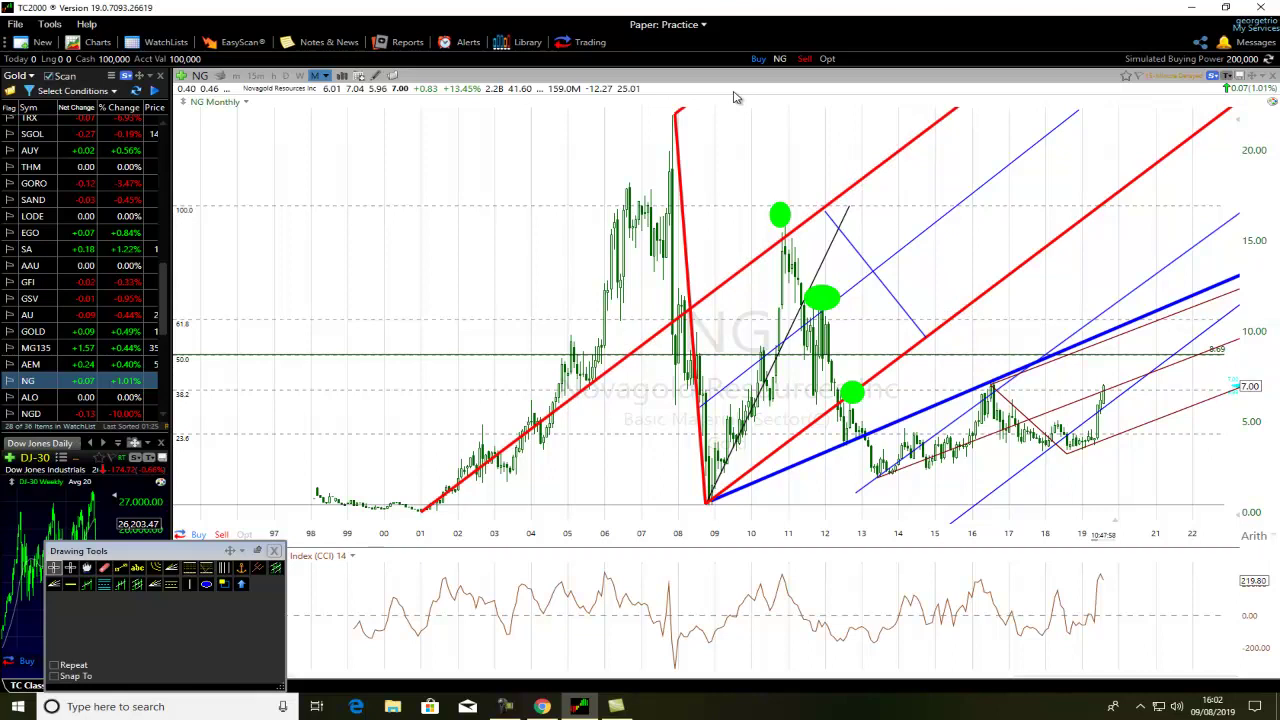
pyautogui.moveTo(858, 258); pyautogui.dragTo(920, 415)
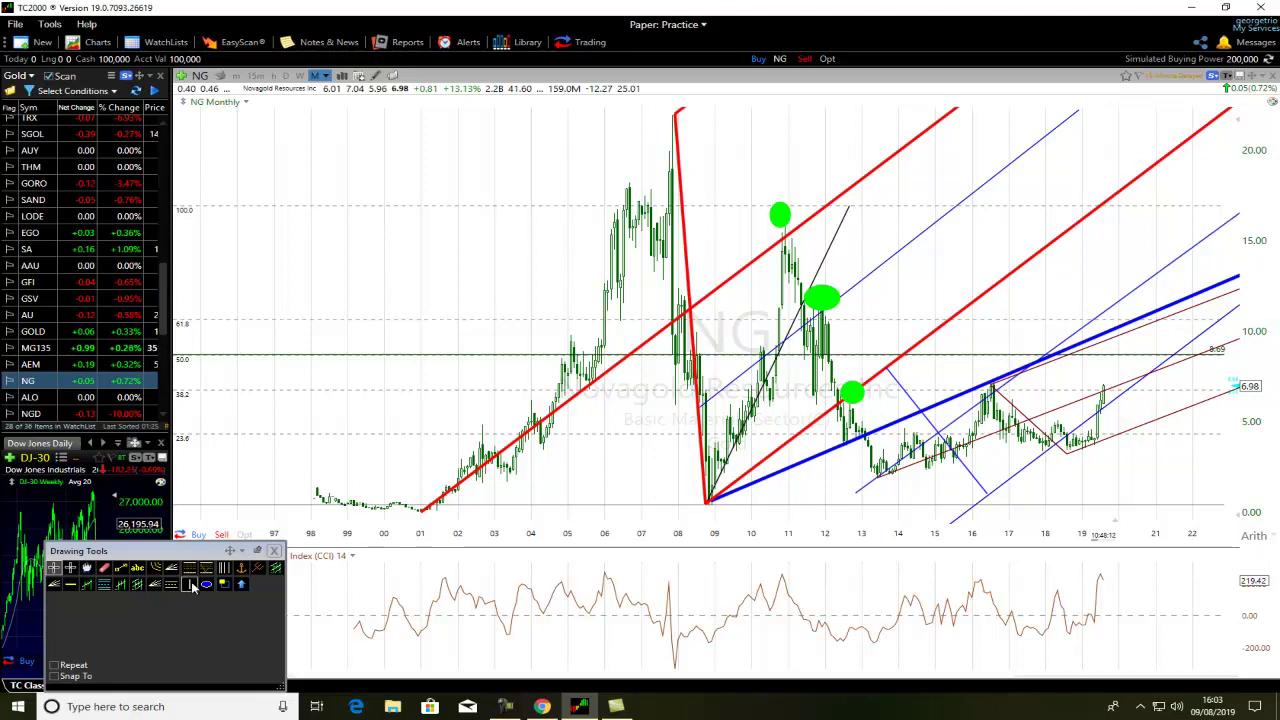
# Draw a short, steep trend line along the late-2012 upswing through the lowest green ellipse
pyautogui.click(120, 567)
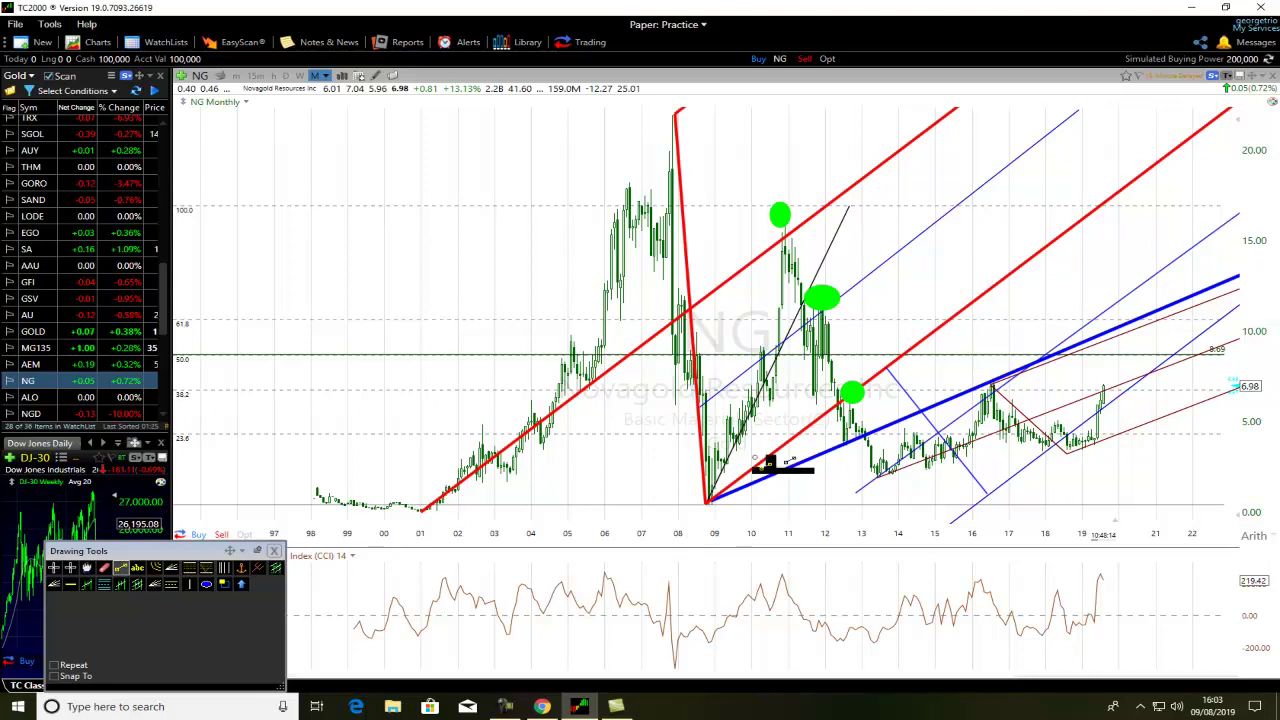
pyautogui.click(855, 436)
pyautogui.moveTo(855, 436); pyautogui.dragTo(857, 378)
pyautogui.press('Escape')
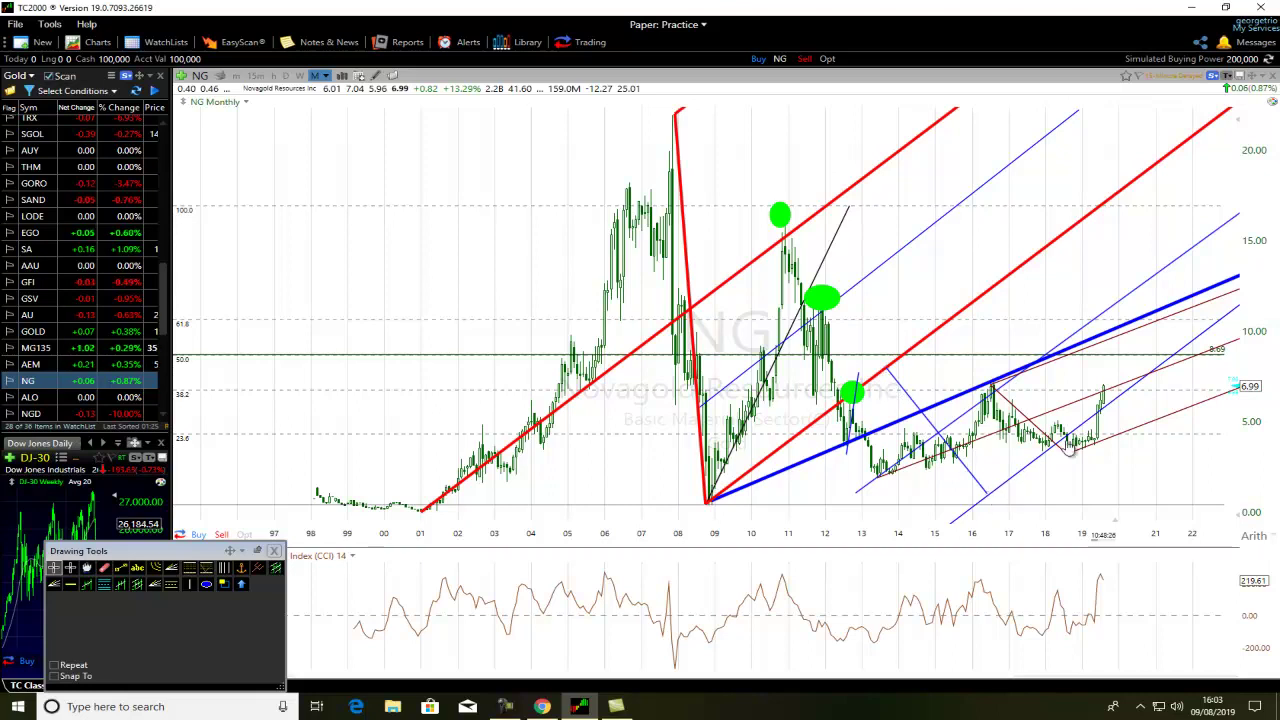
# Recolor the lowest rising blue trend line to bright red and increase its line thickness
pyautogui.rightClick(1013, 483)
pyautogui.click(1050, 490)
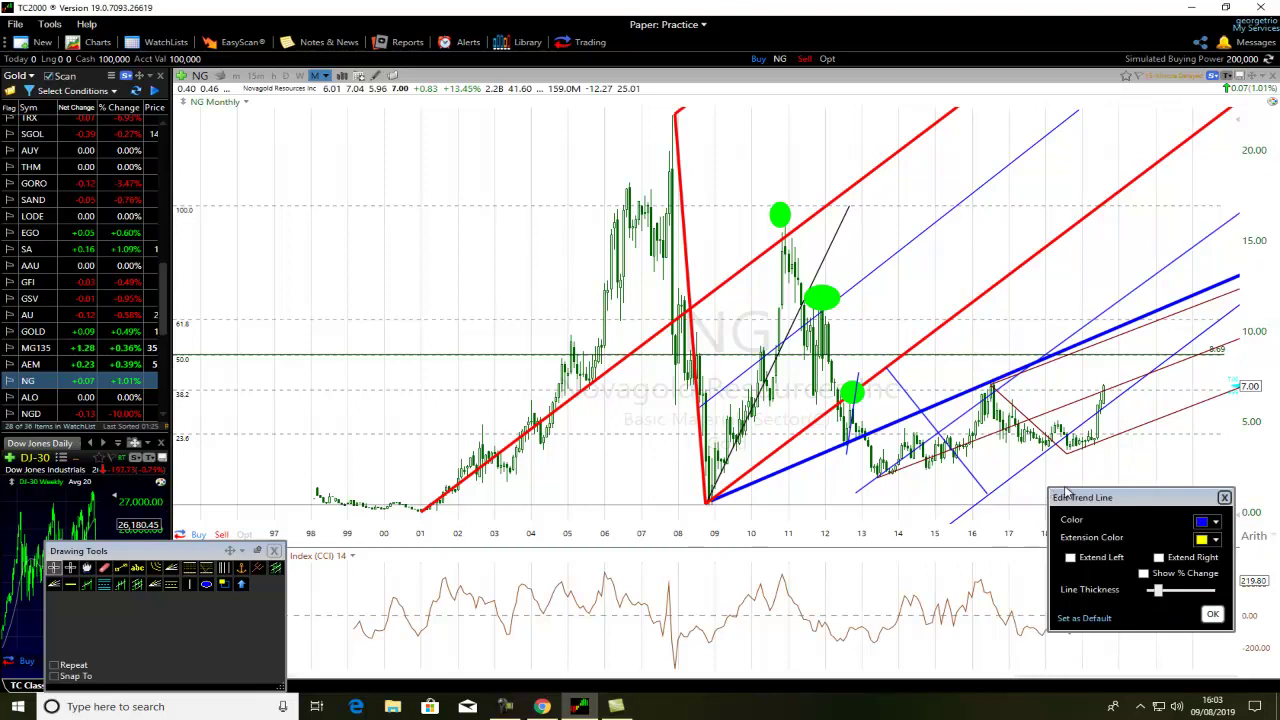
pyautogui.click(1212, 522)
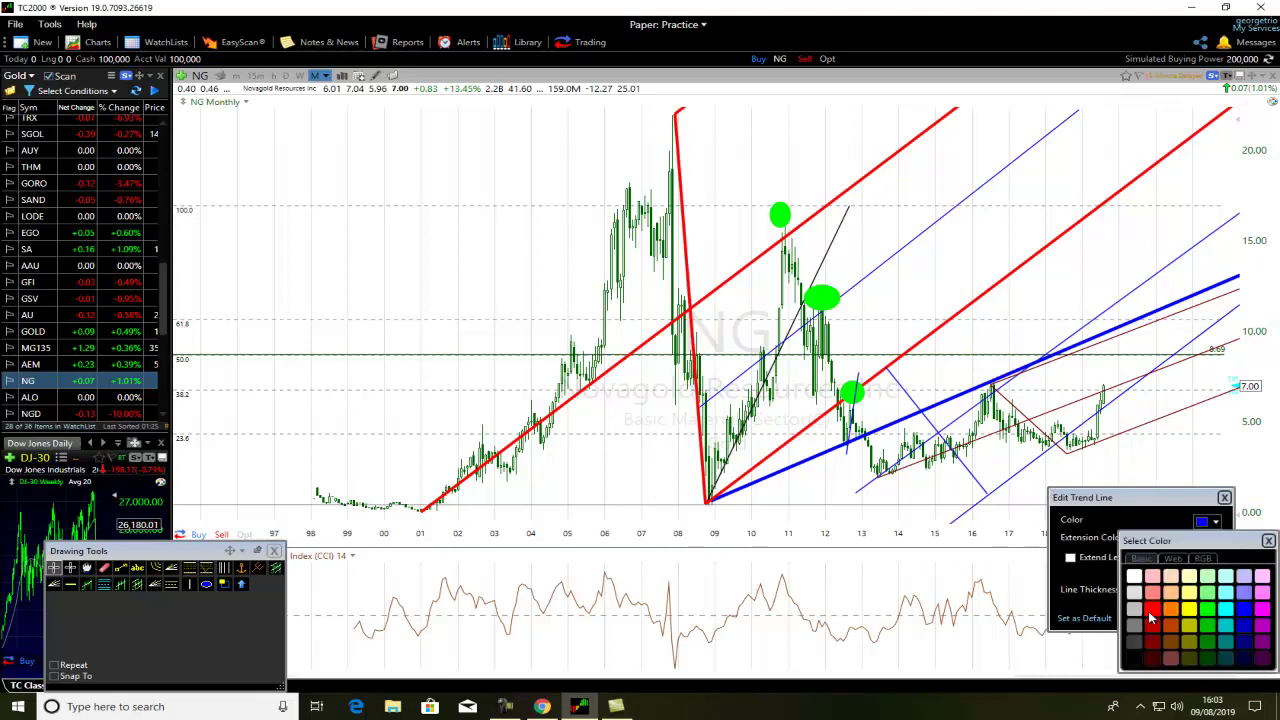
pyautogui.click(1152, 614)
pyautogui.click(1212, 614)
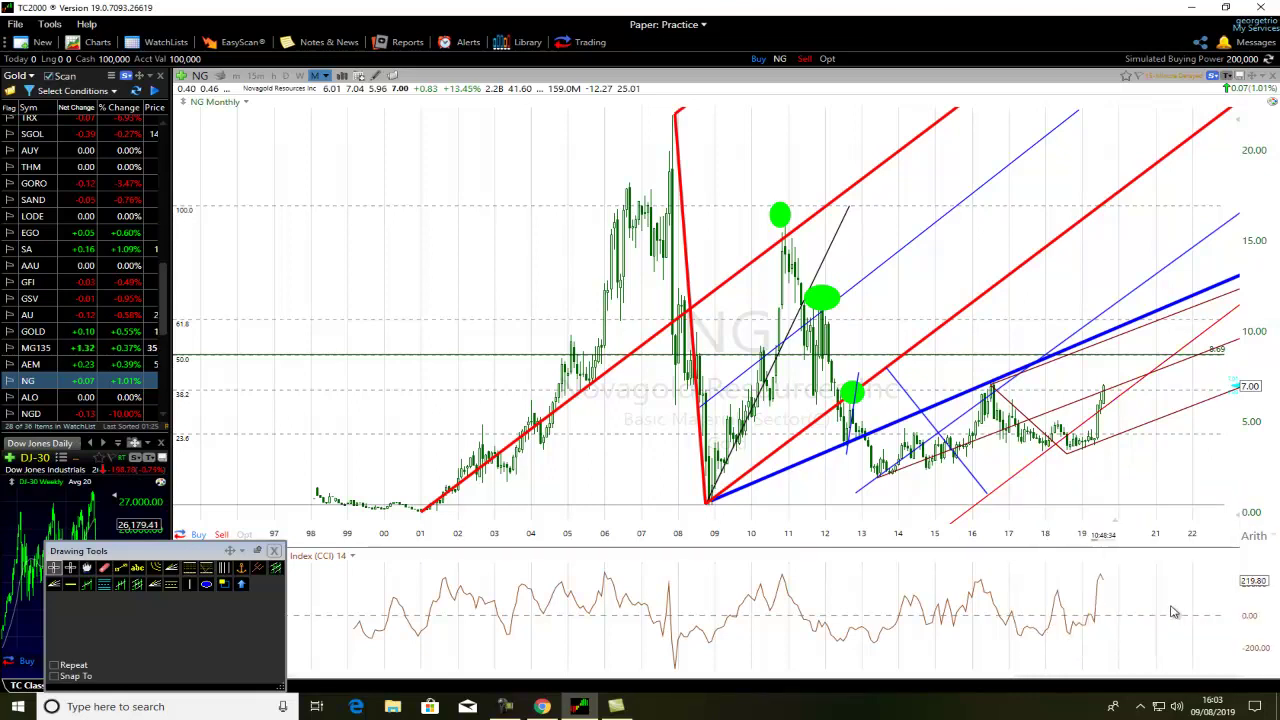
pyautogui.rightClick(1018, 480)
pyautogui.click(1058, 486)
pyautogui.moveTo(1166, 584); pyautogui.dragTo(1196, 584)
pyautogui.click(1221, 608)
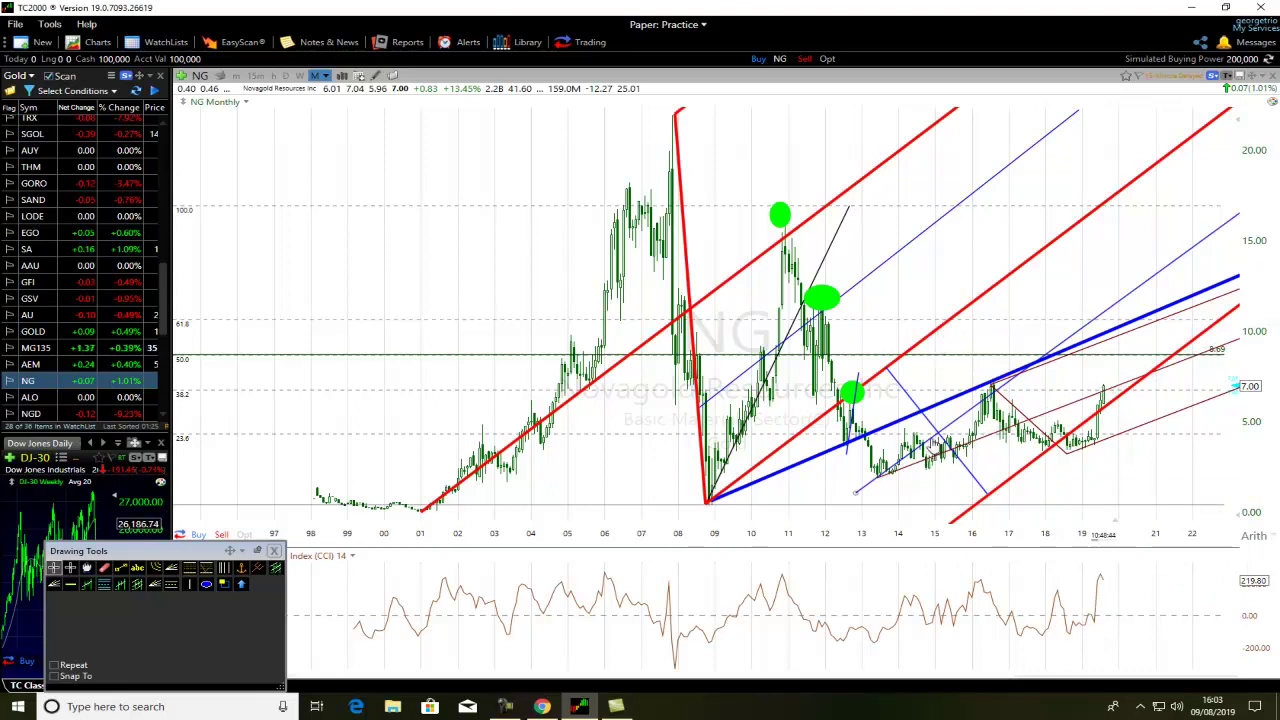
# Recolor the thin blue trend line rising from the 2013 low through the 2016 peak to red
pyautogui.rightClick(960, 426)
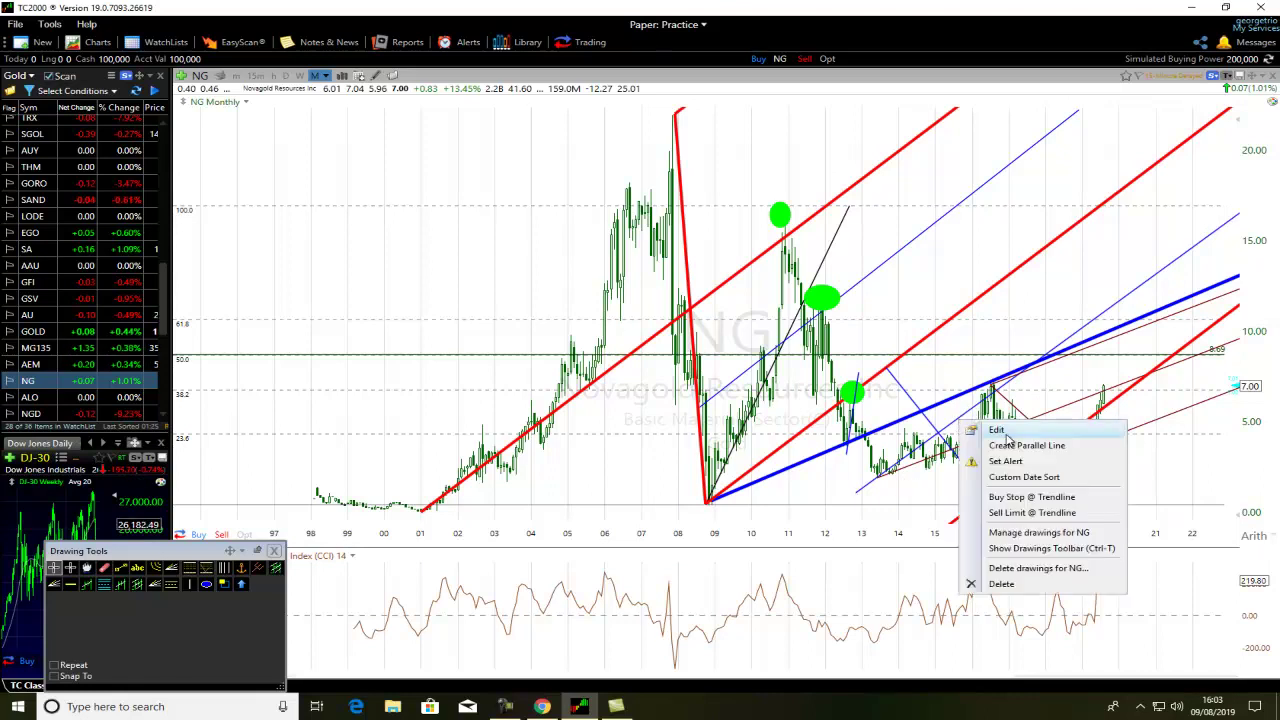
pyautogui.click(1003, 432)
pyautogui.click(1160, 475)
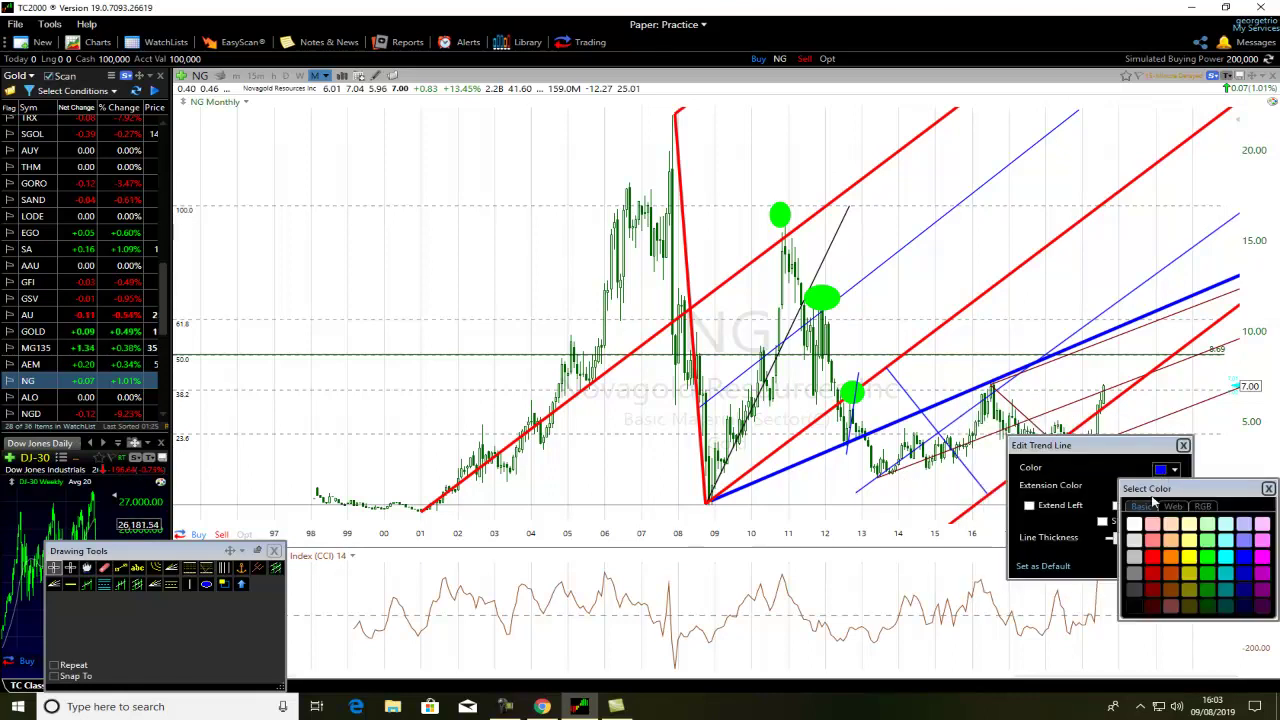
pyautogui.click(1160, 562)
pyautogui.click(1168, 562)
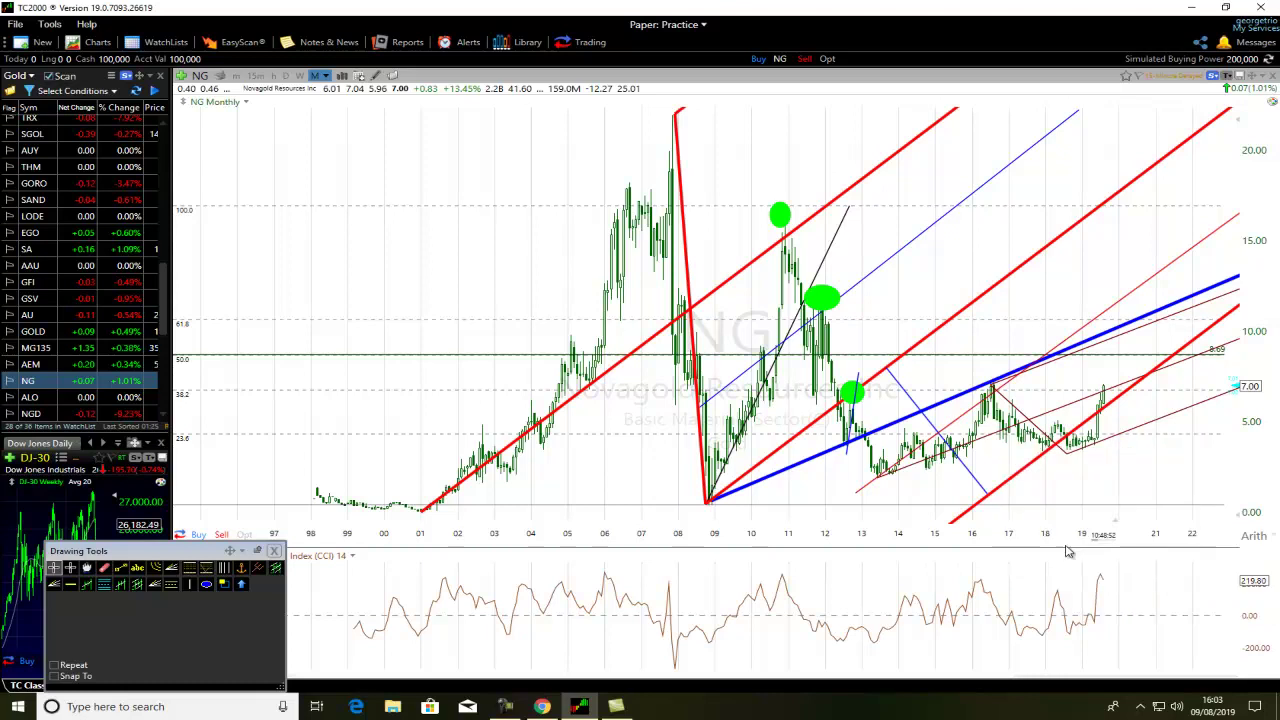
pyautogui.moveTo(856, 395)
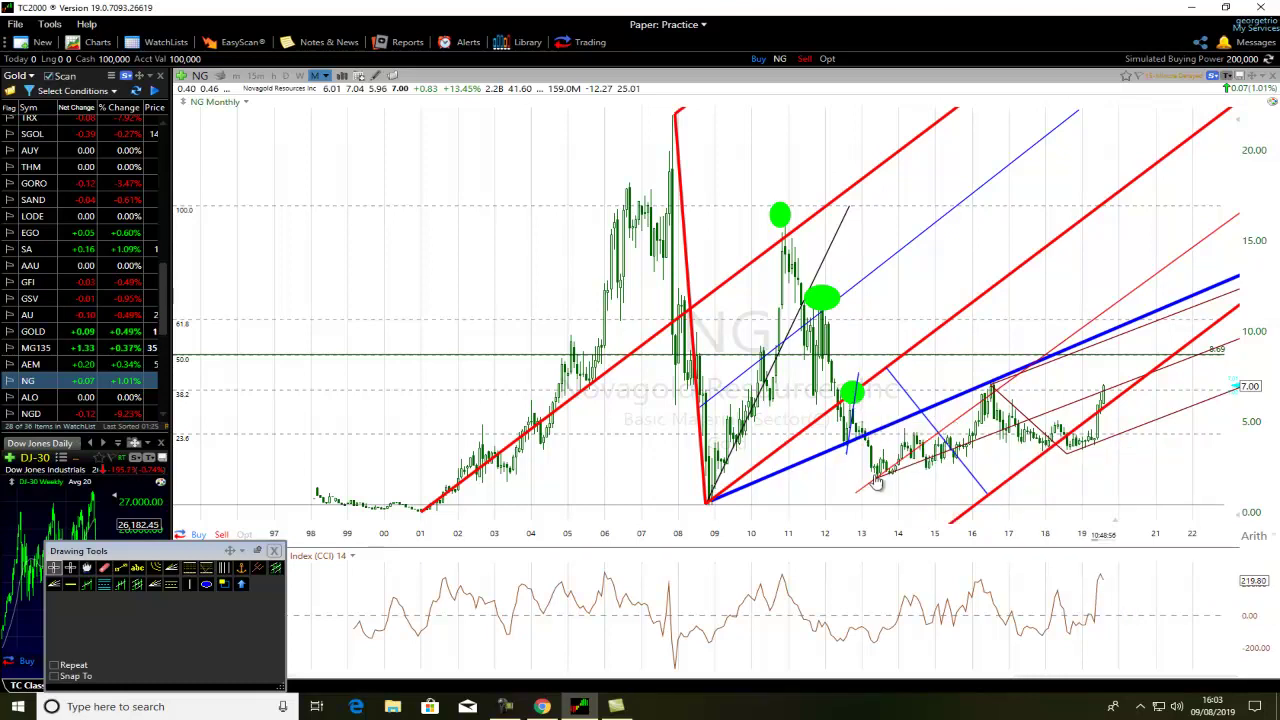
pyautogui.moveTo(877, 484)
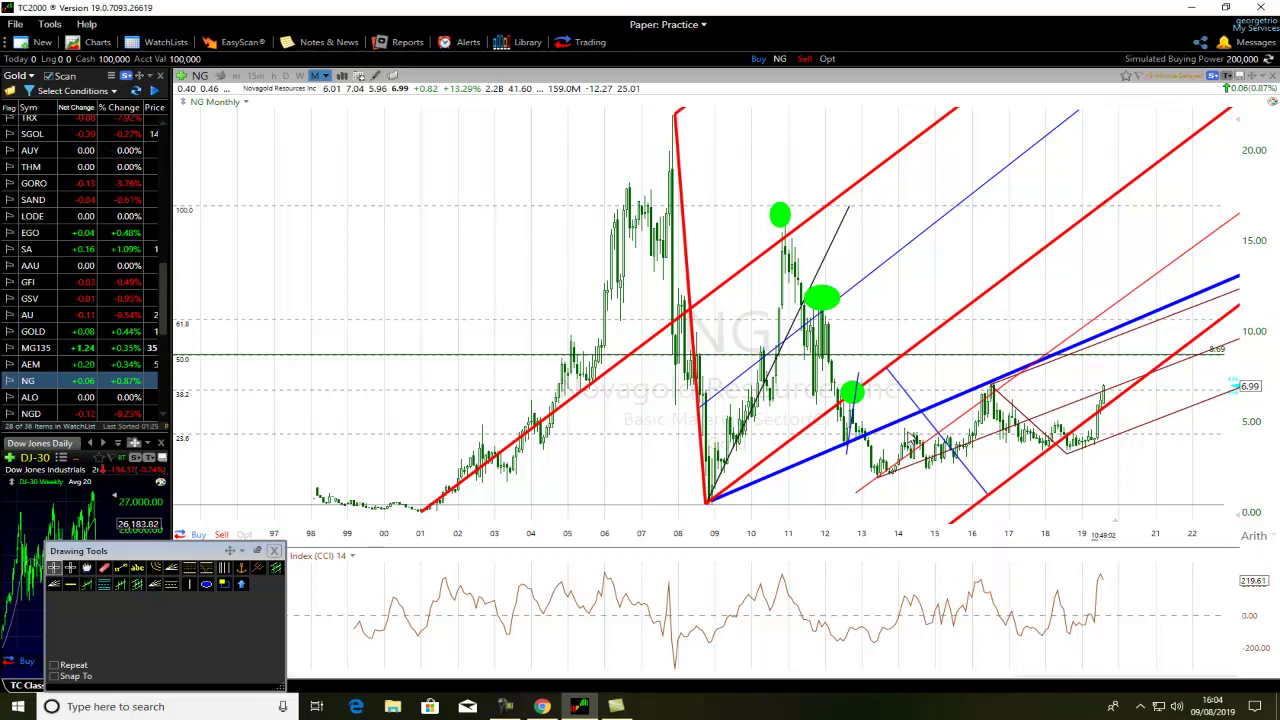
pyautogui.moveTo(855, 492); pyautogui.dragTo(857, 492)
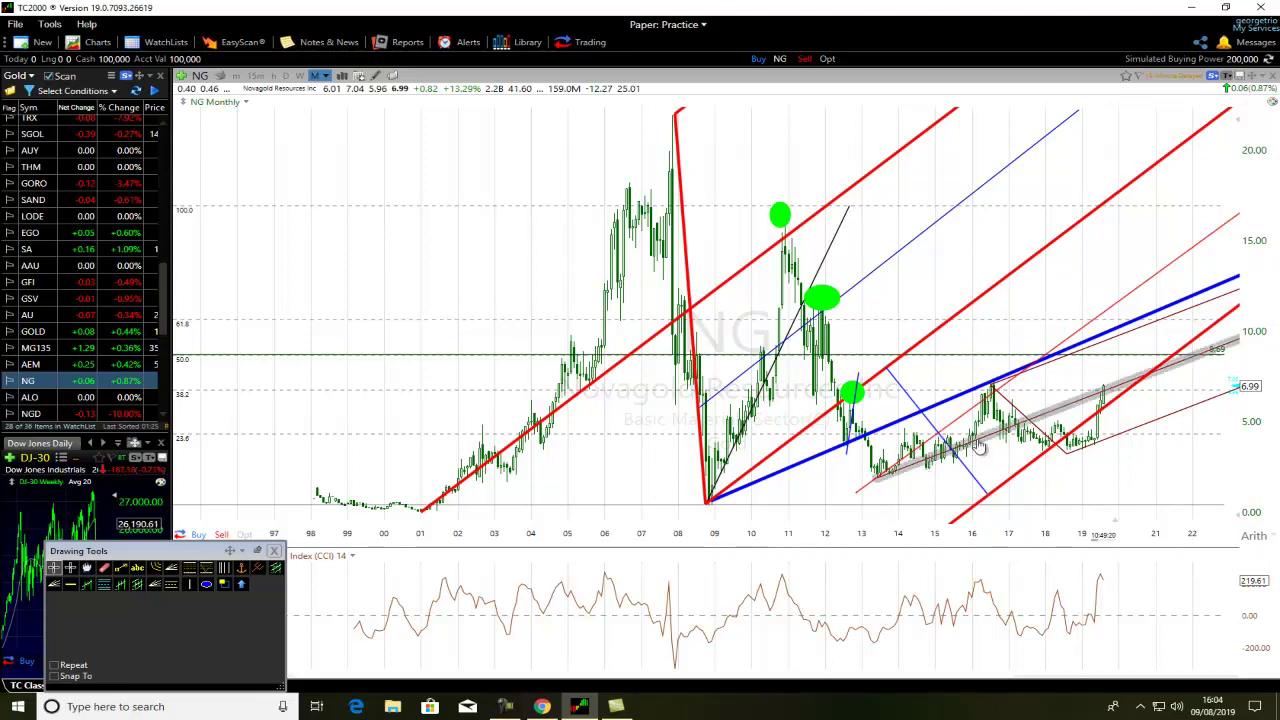
pyautogui.moveTo(990, 390)
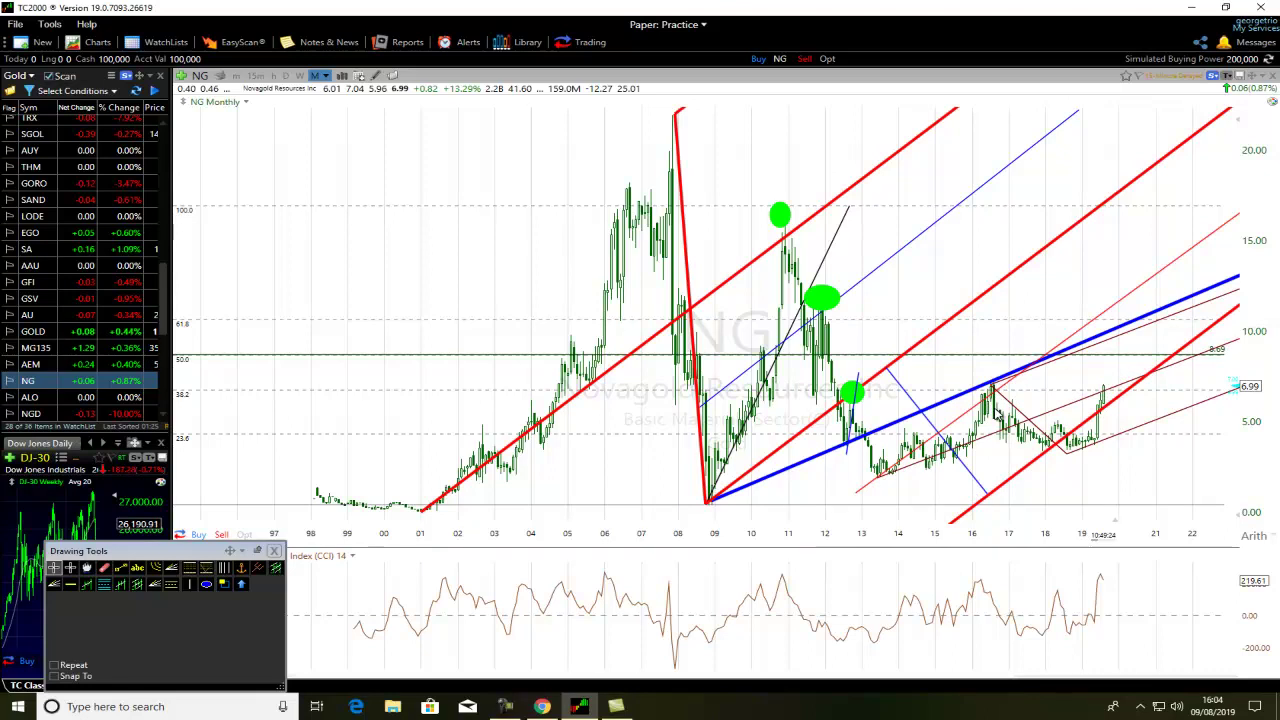
pyautogui.click(993, 393)
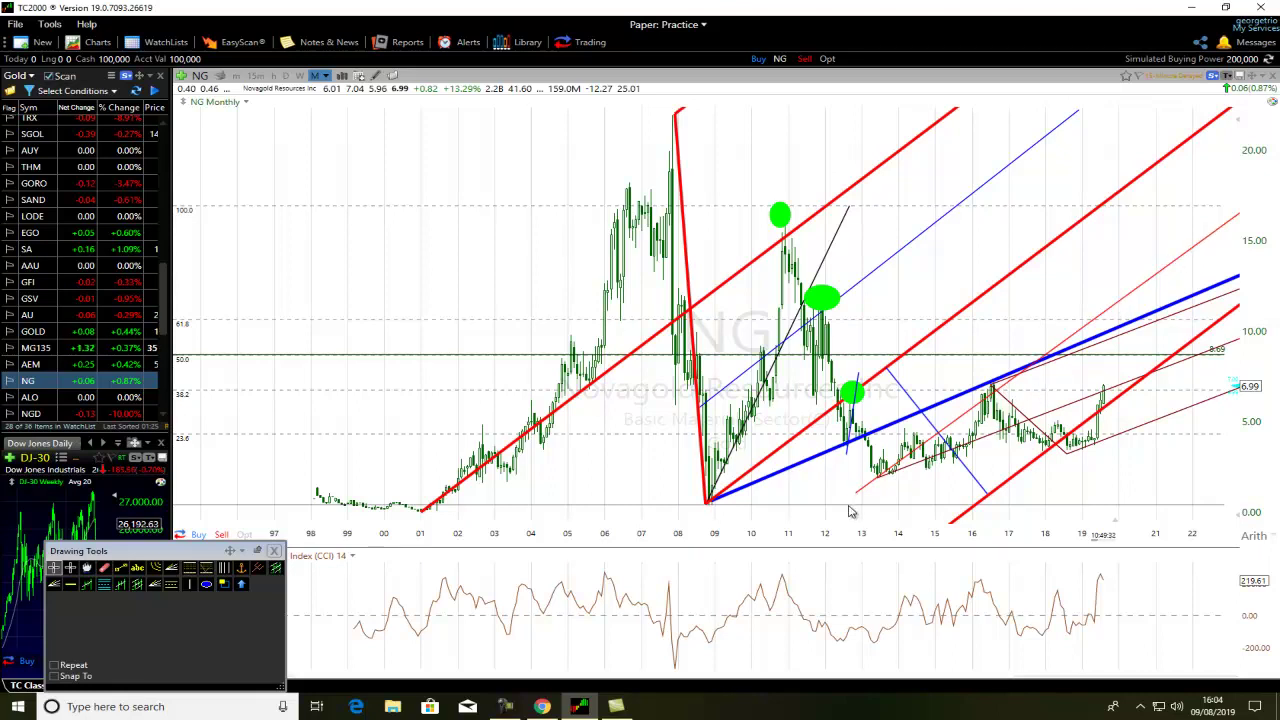
# Move the blue descending segment up along the channel so it spans from the pitchfork's lower line in 2015 to the thick parallel in 2018
pyautogui.moveTo(910, 402); pyautogui.dragTo(978, 349)
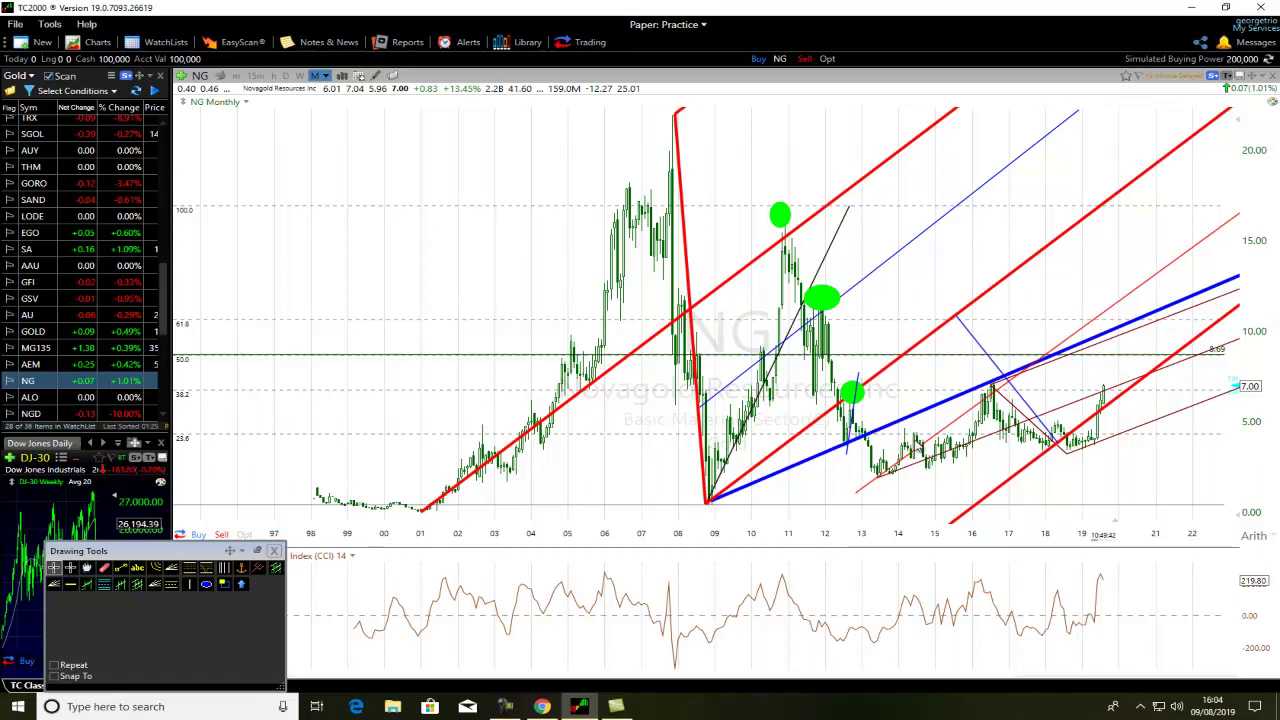
pyautogui.click(952, 452)
pyautogui.moveTo(996, 398)
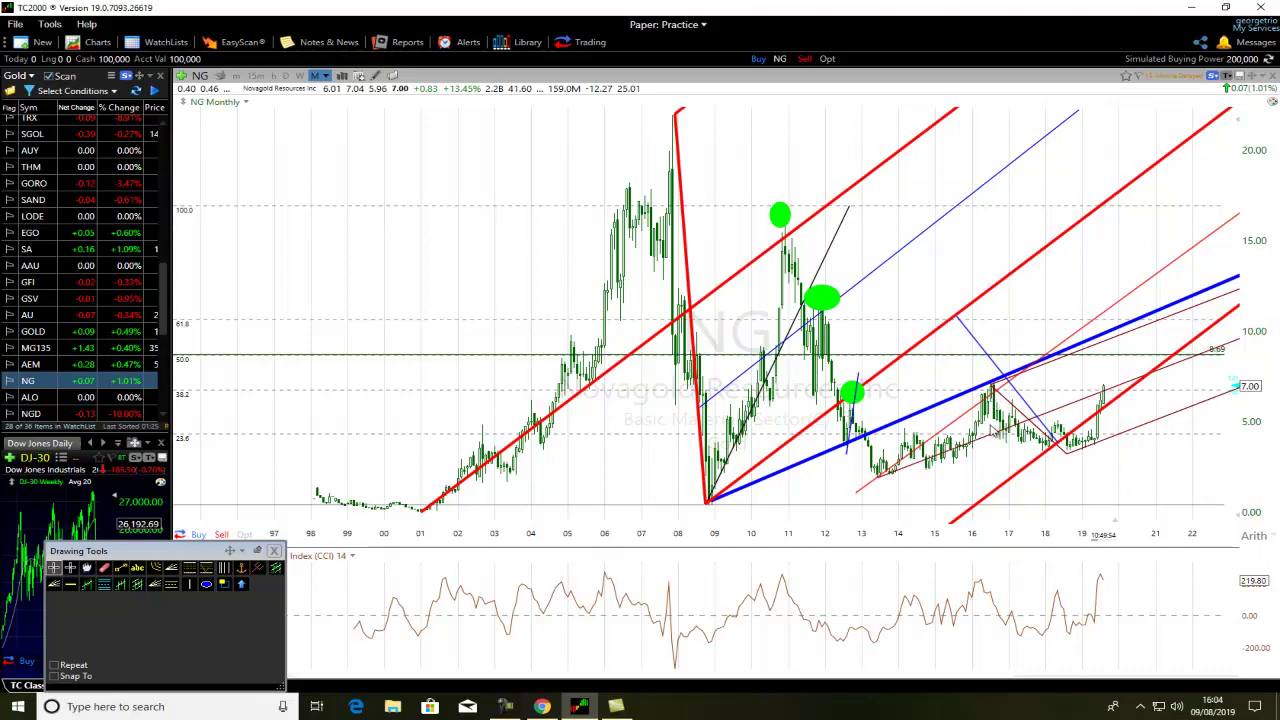
pyautogui.scroll(3, 981, 466)
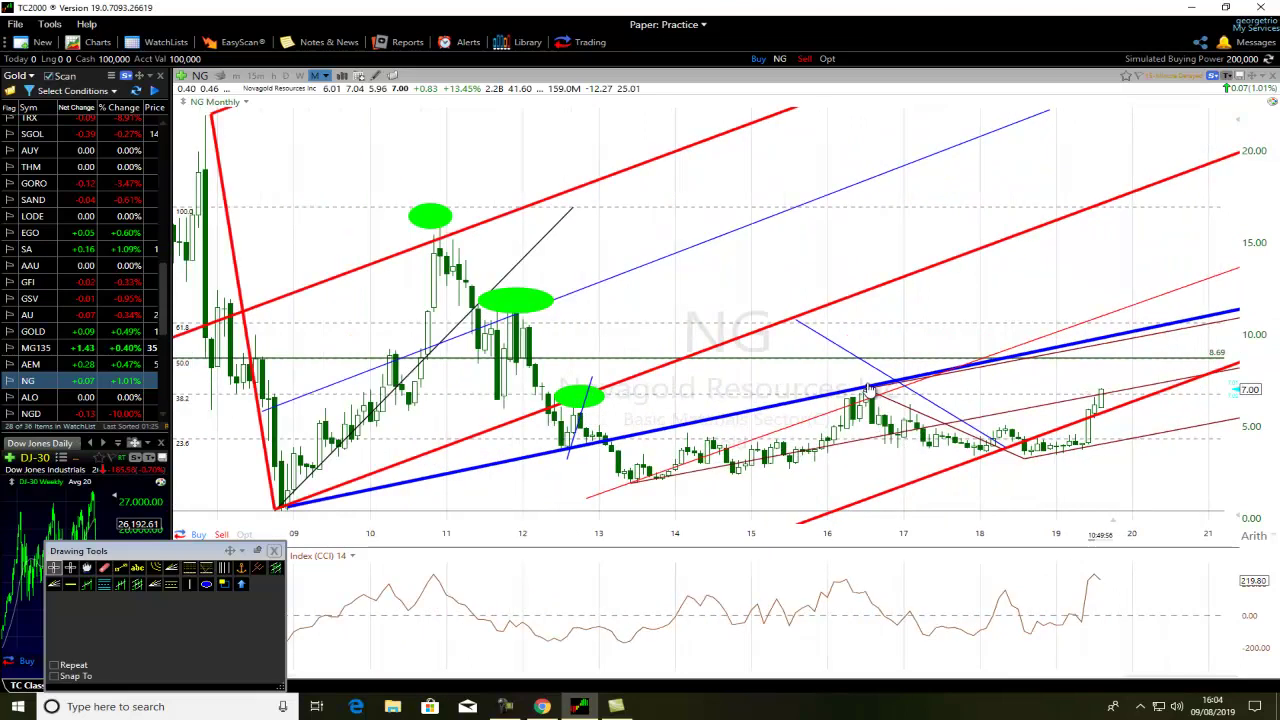
# Increase the line thickness of the brown Andrew's Pitchfork anchored at the 2013 low, 2016 peak and 2018 low, and recolor it black
pyautogui.scroll(-4, 760, 362)
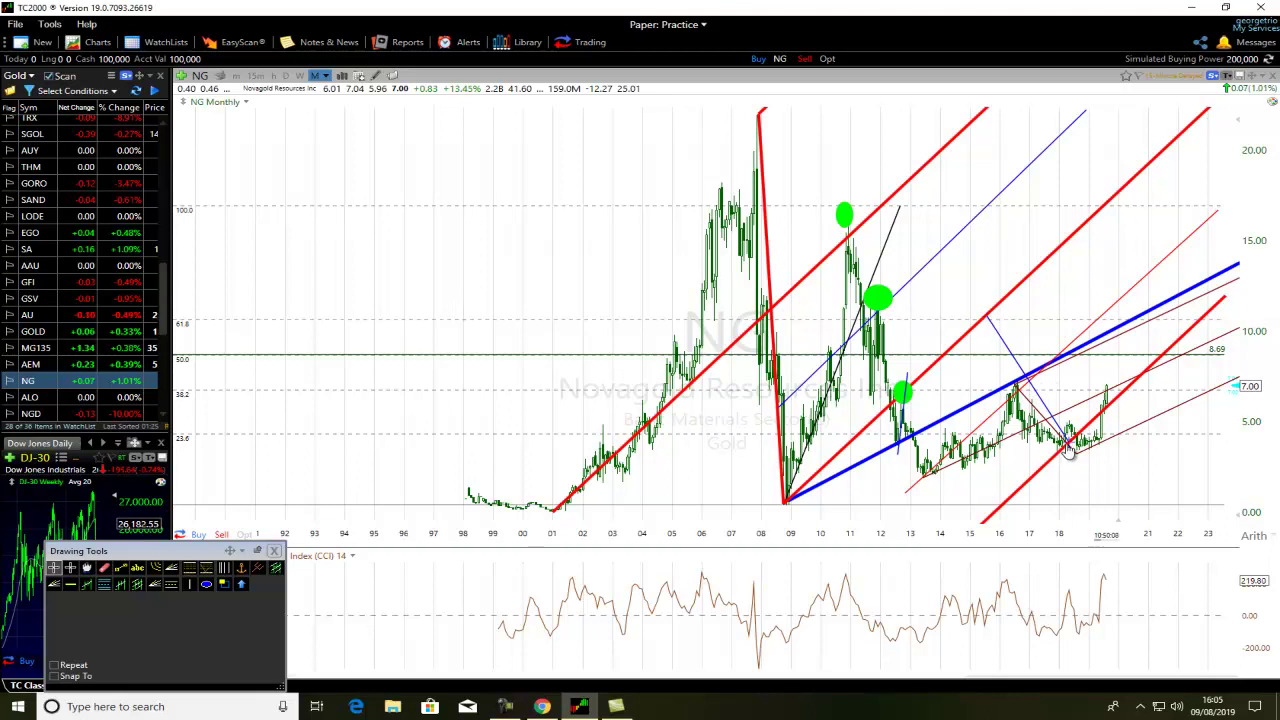
pyautogui.scroll(2, 1060, 455)
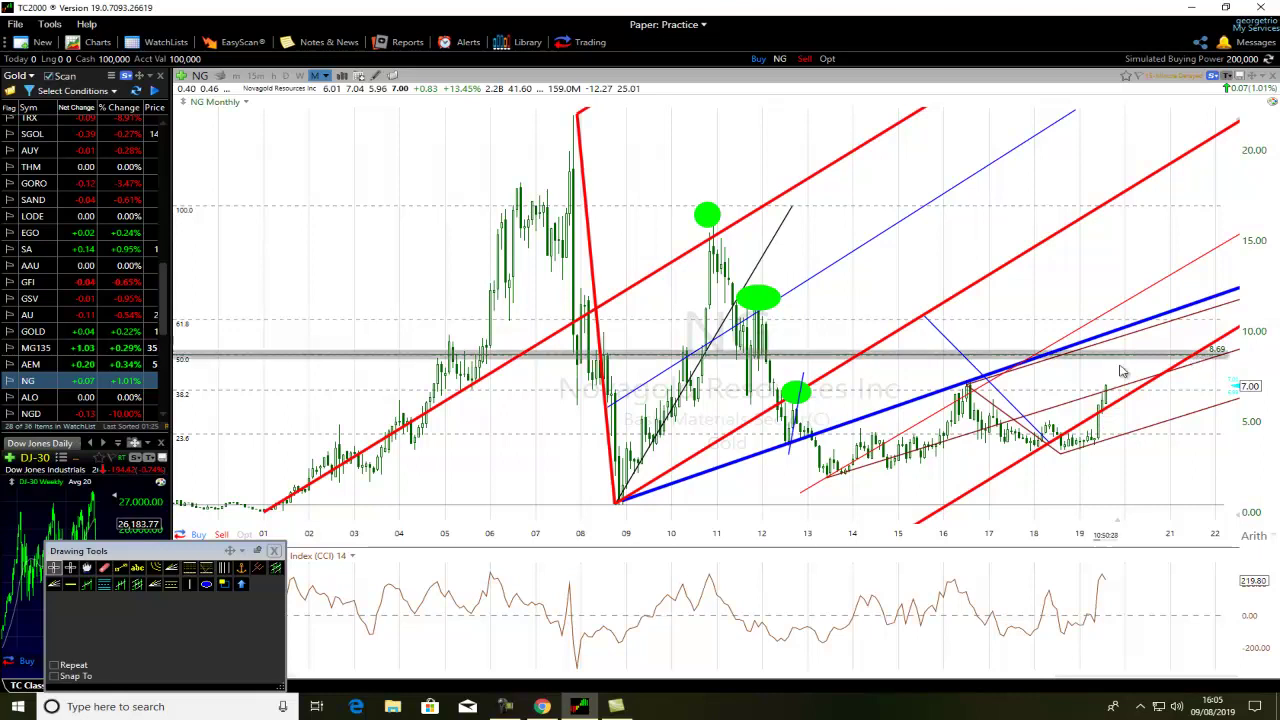
pyautogui.rightClick(1066, 407)
pyautogui.click(1100, 413)
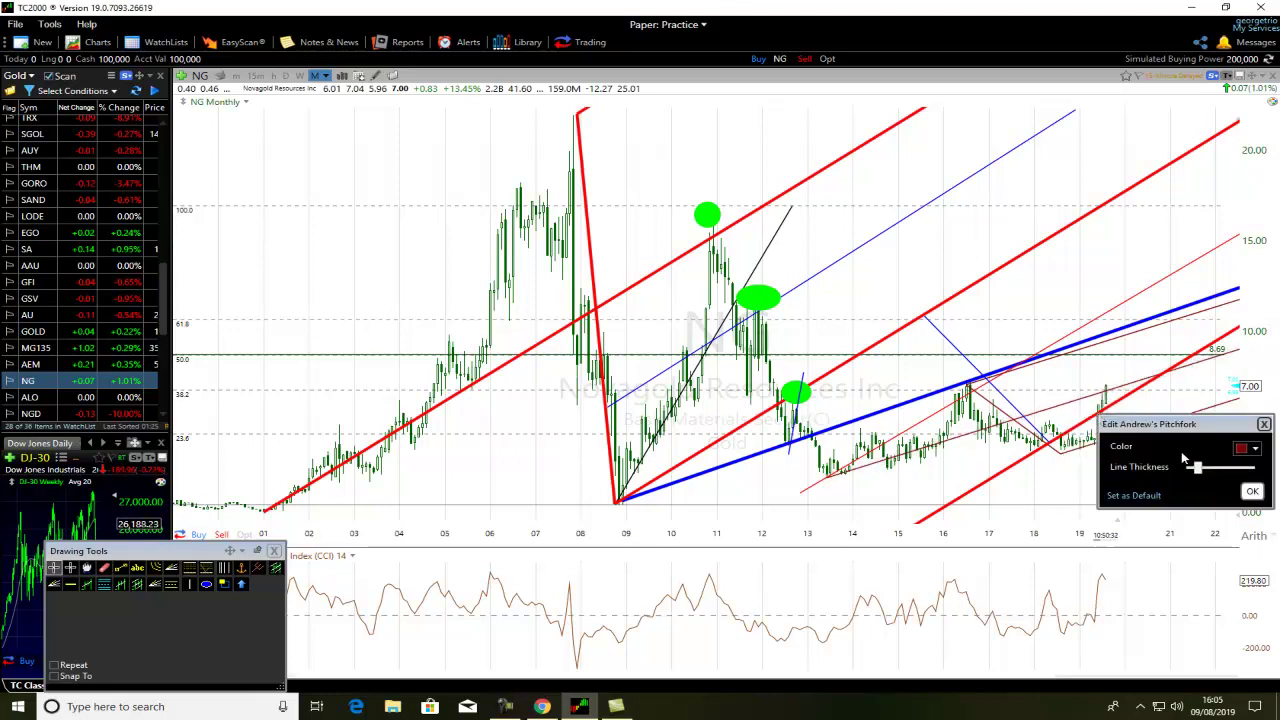
pyautogui.moveTo(1197, 467); pyautogui.dragTo(1218, 469)
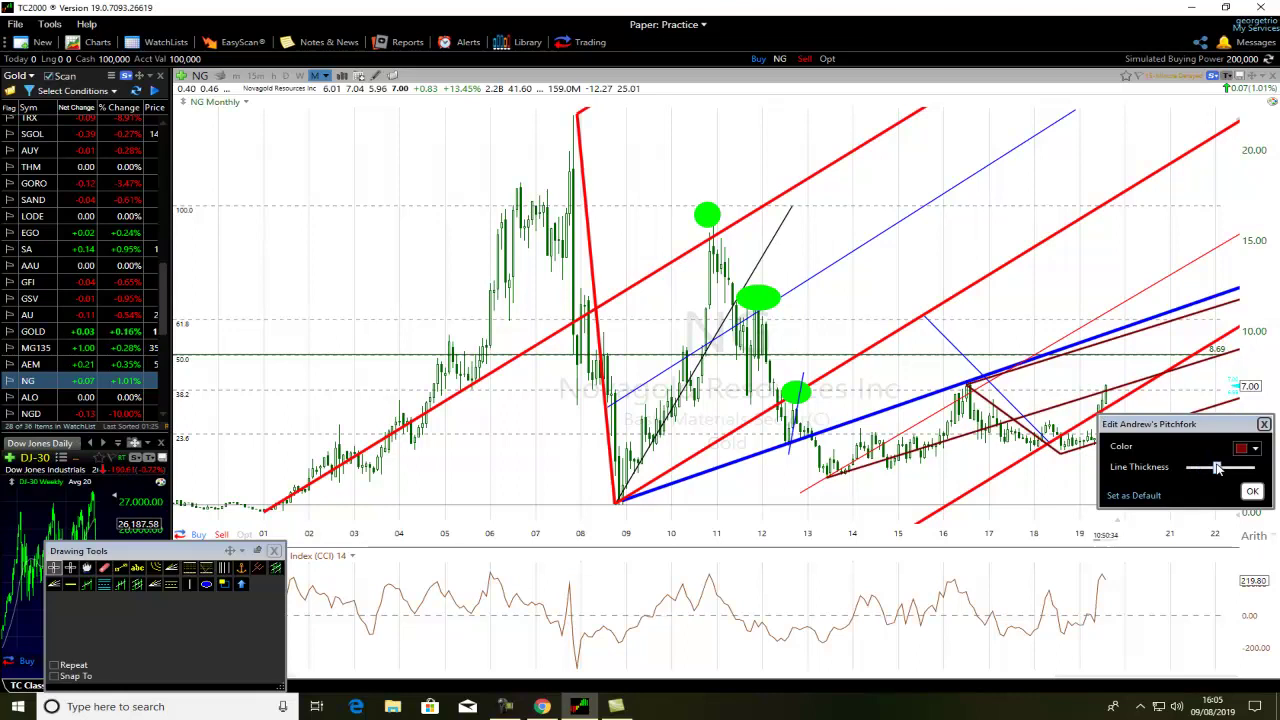
pyautogui.click(1242, 450)
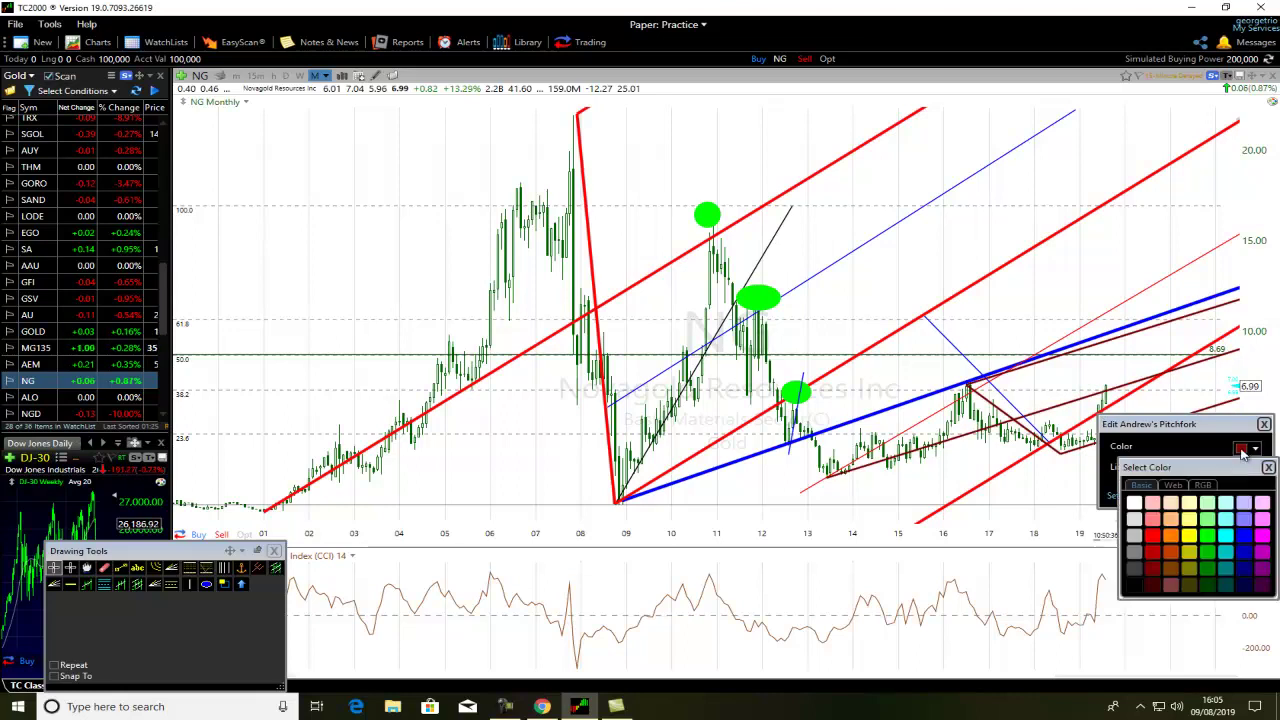
pyautogui.click(1152, 537)
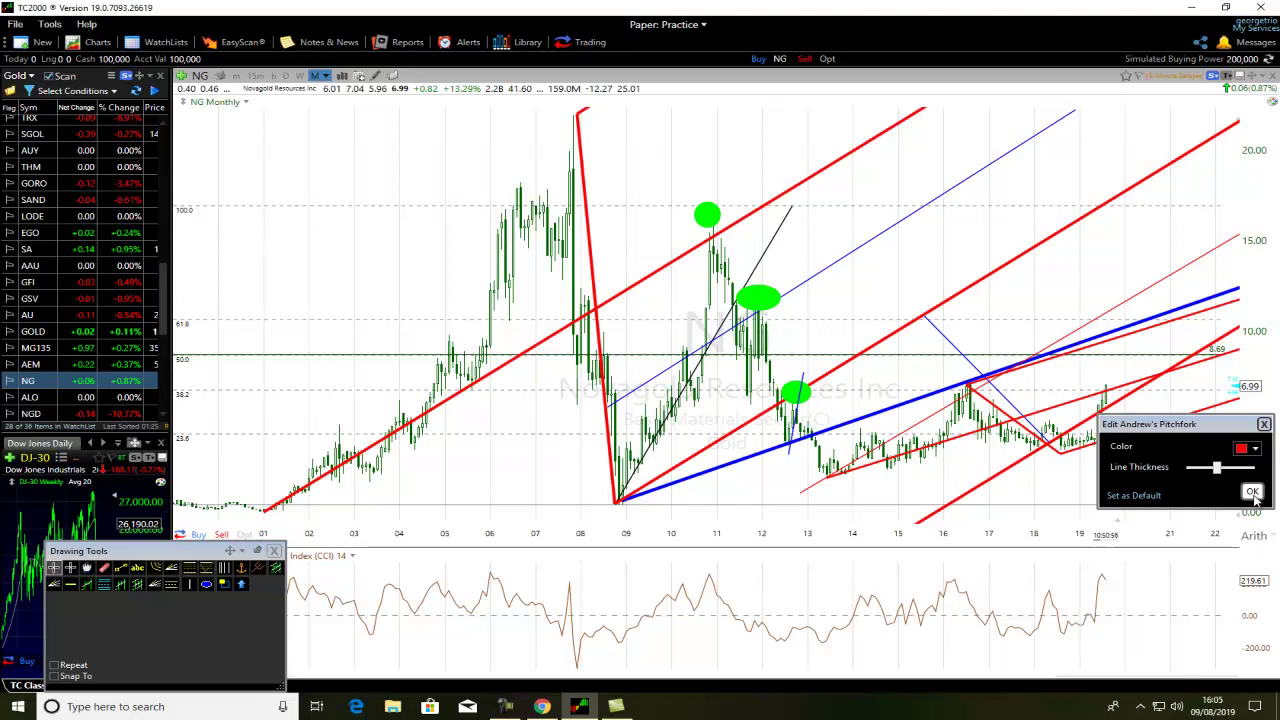
pyautogui.click(1241, 449)
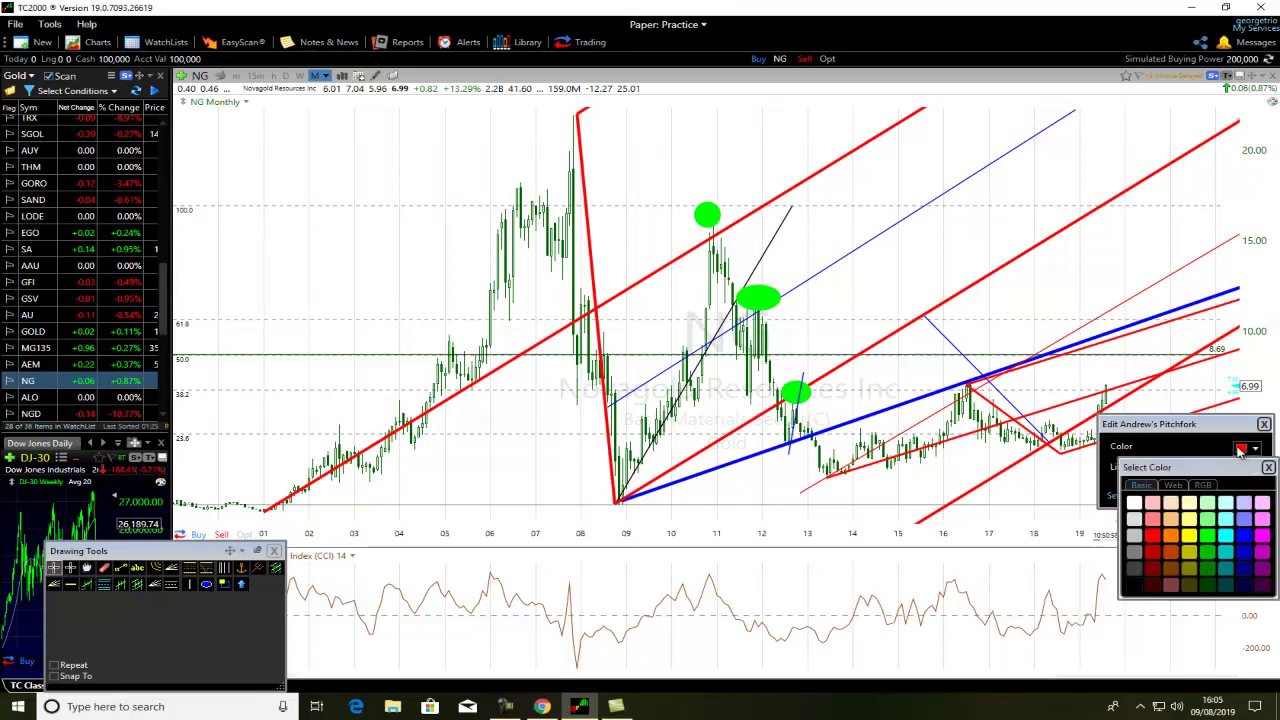
pyautogui.click(1133, 585)
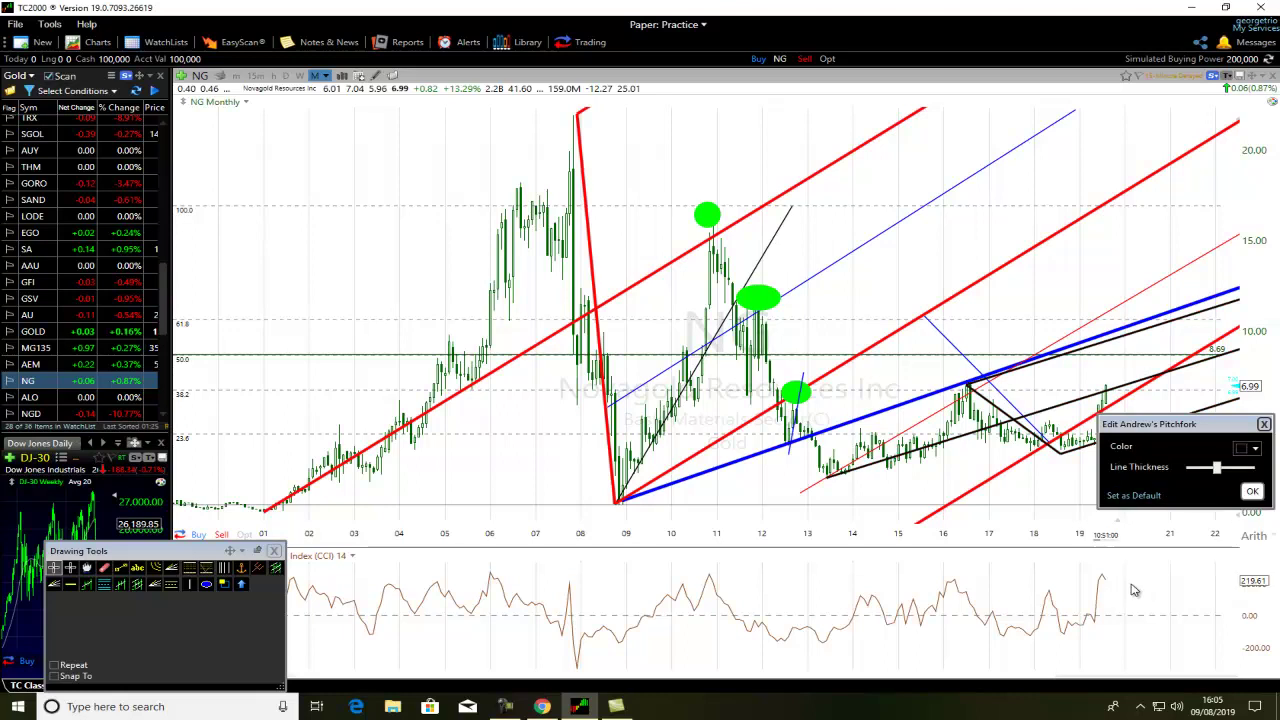
pyautogui.click(1252, 492)
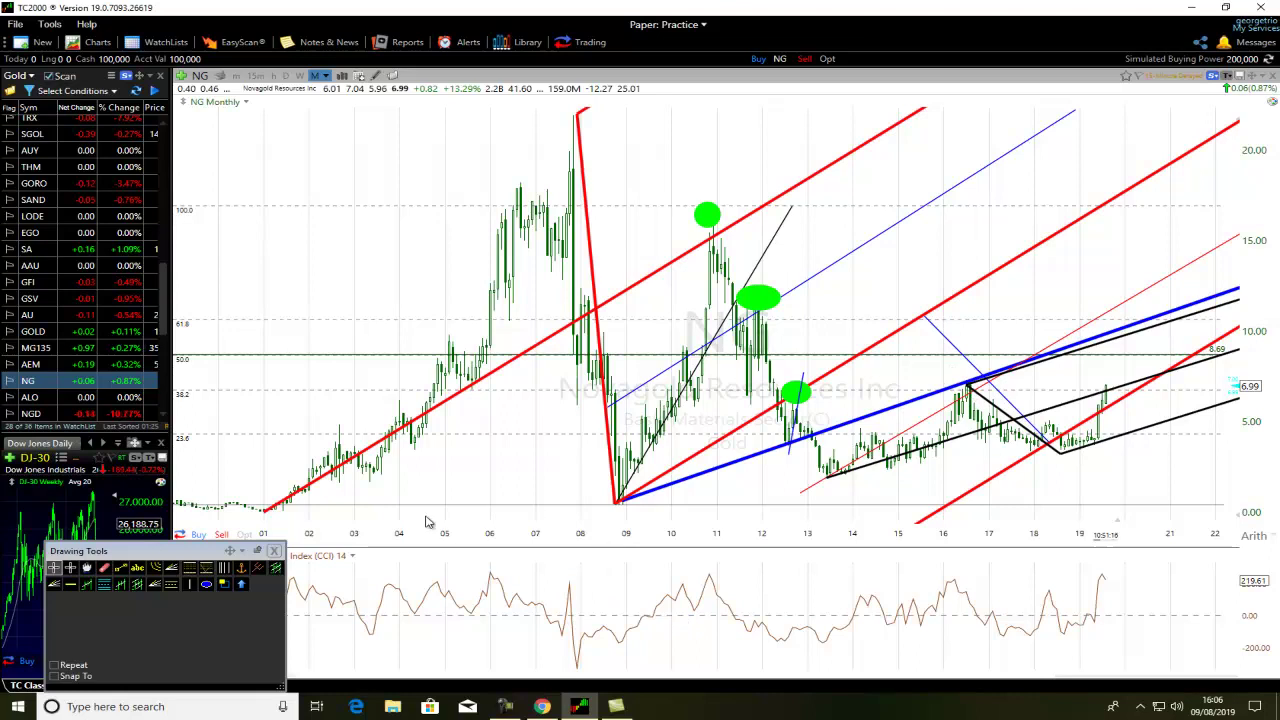
# Examine how the price swings since the 2008 low relate to the red pitchfork, its parallels and the black pitchfork
pyautogui.scroll(-3, 478, 497)
pyautogui.scroll(-2, 478, 497)
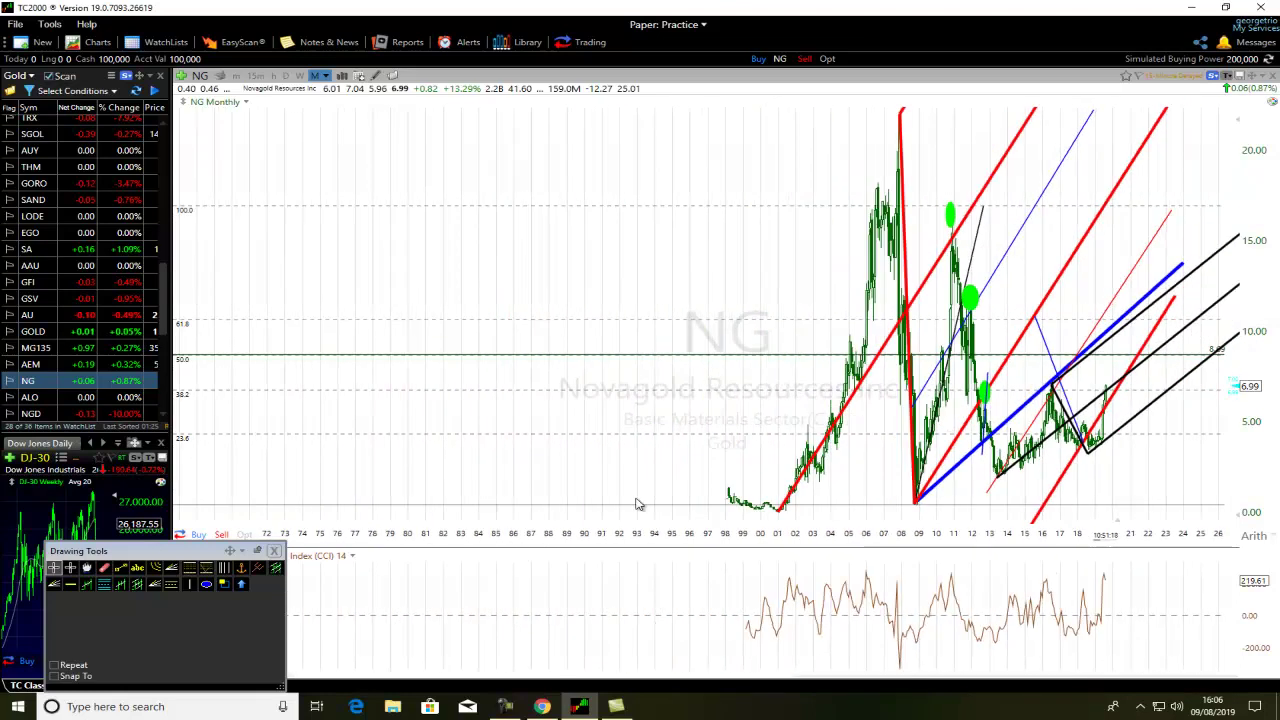
pyautogui.scroll(-2, 833, 446)
pyautogui.scroll(5, 855, 462)
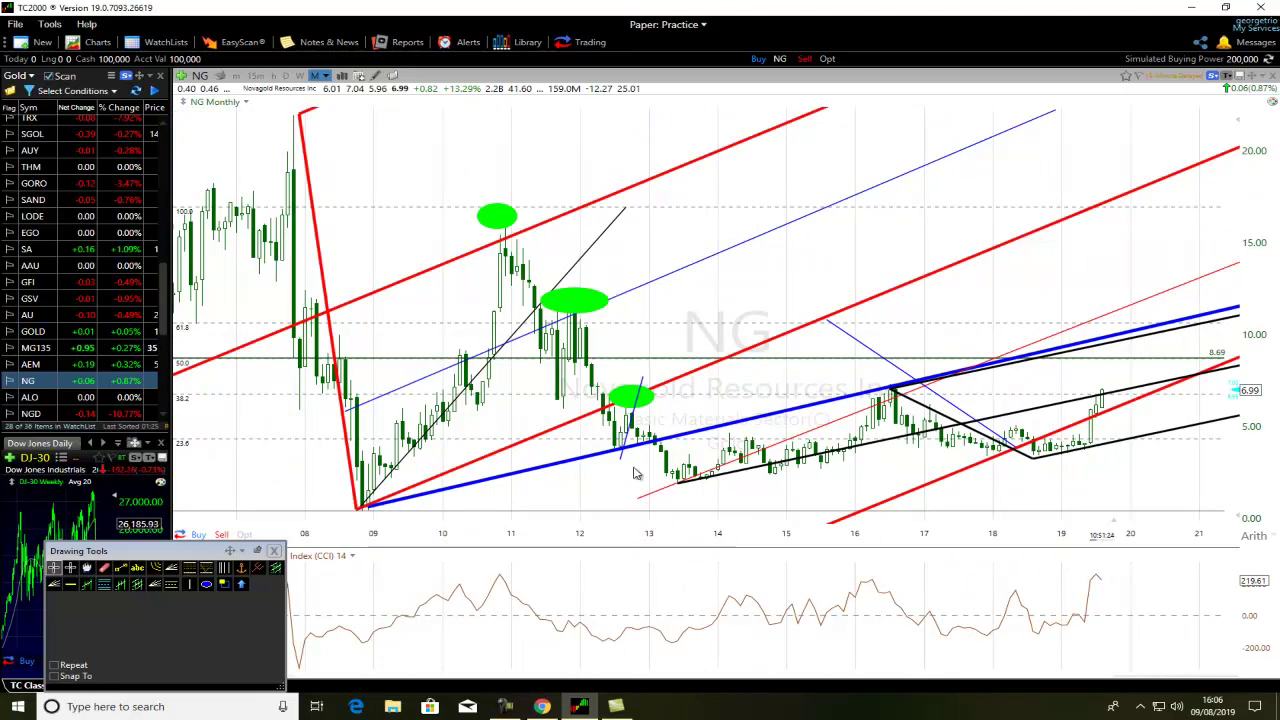
pyautogui.scroll(-1, 745, 530)
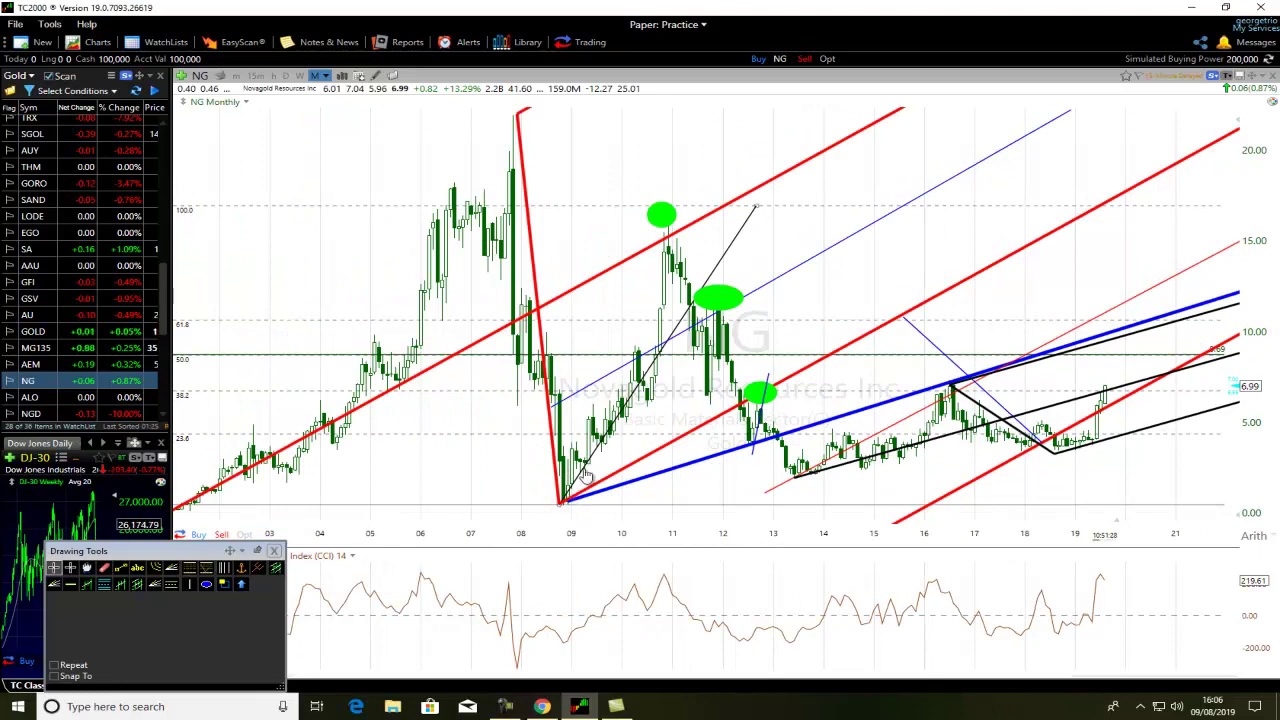
pyautogui.click(687, 234)
pyautogui.moveTo(687, 234); pyautogui.dragTo(664, 236)
pyautogui.moveTo(703, 333)
pyautogui.moveTo(745, 380); pyautogui.dragTo(776, 404)
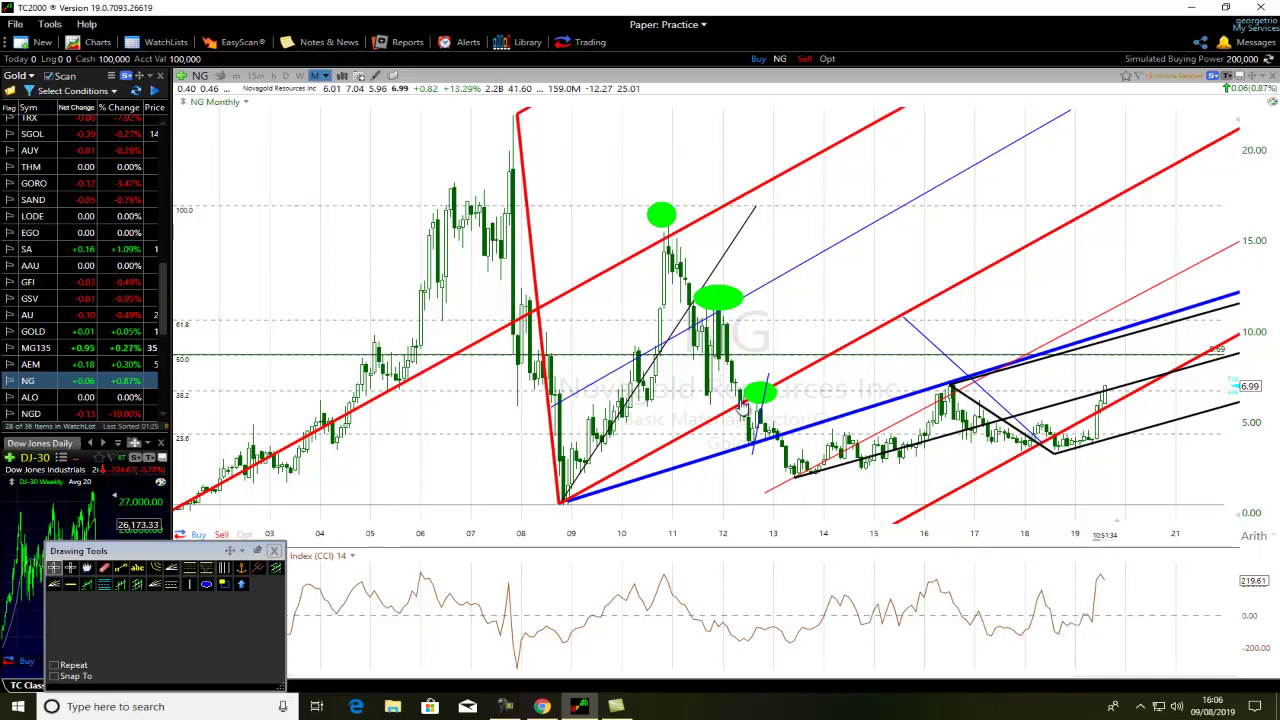
pyautogui.scroll(2, 908, 458)
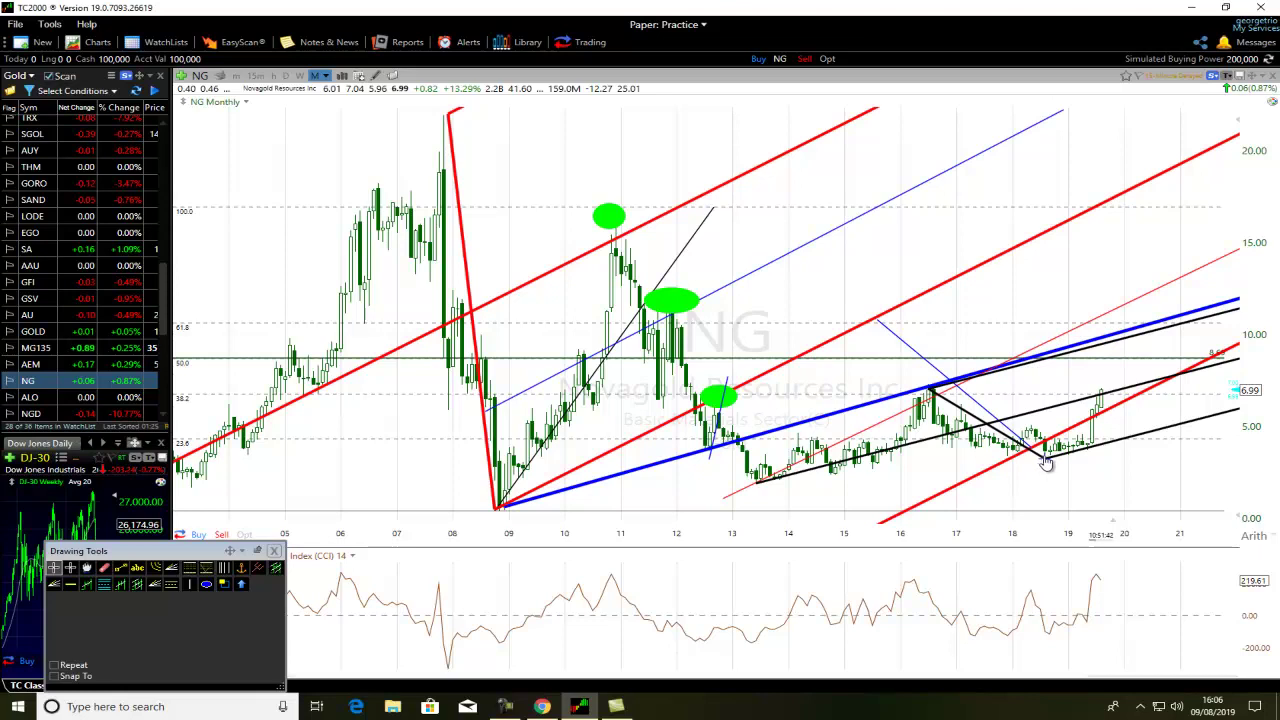
pyautogui.moveTo(1100, 398)
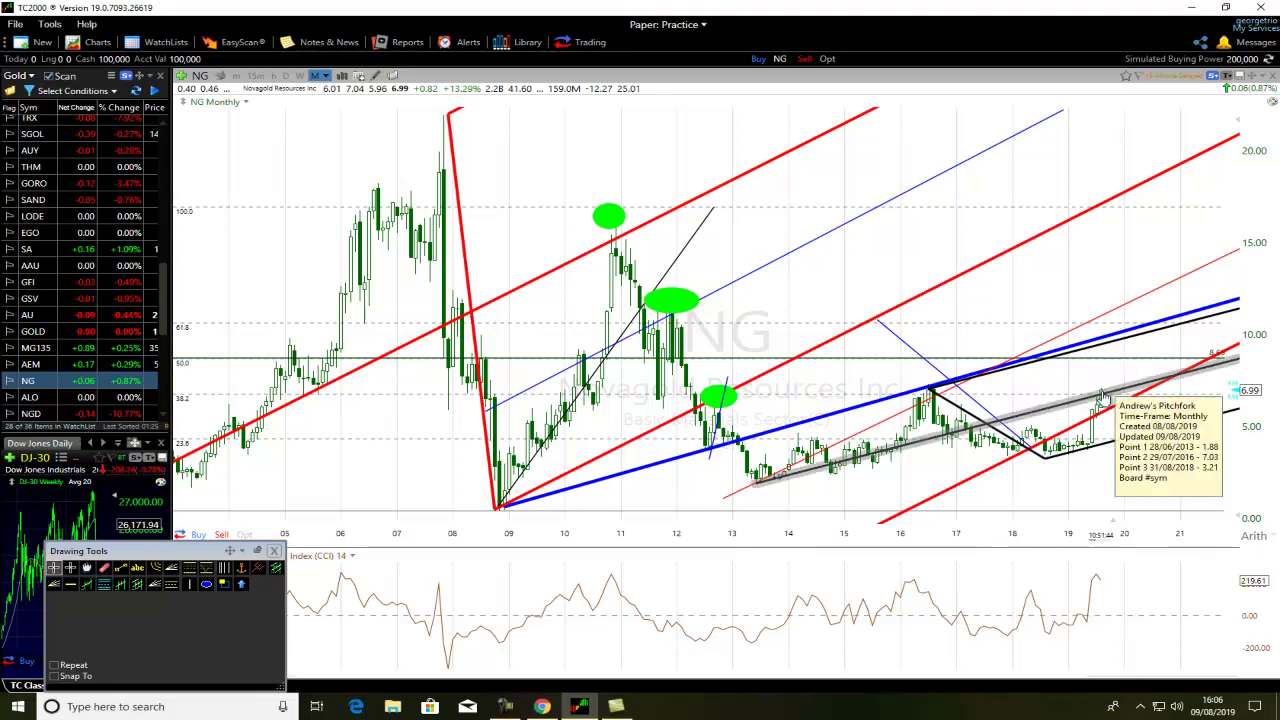
# Draw two short connected trend lines from the latest 2019 candle, one rising slightly and one dipping back toward the black pitchfork's median line
pyautogui.scroll(2, 1095, 443)
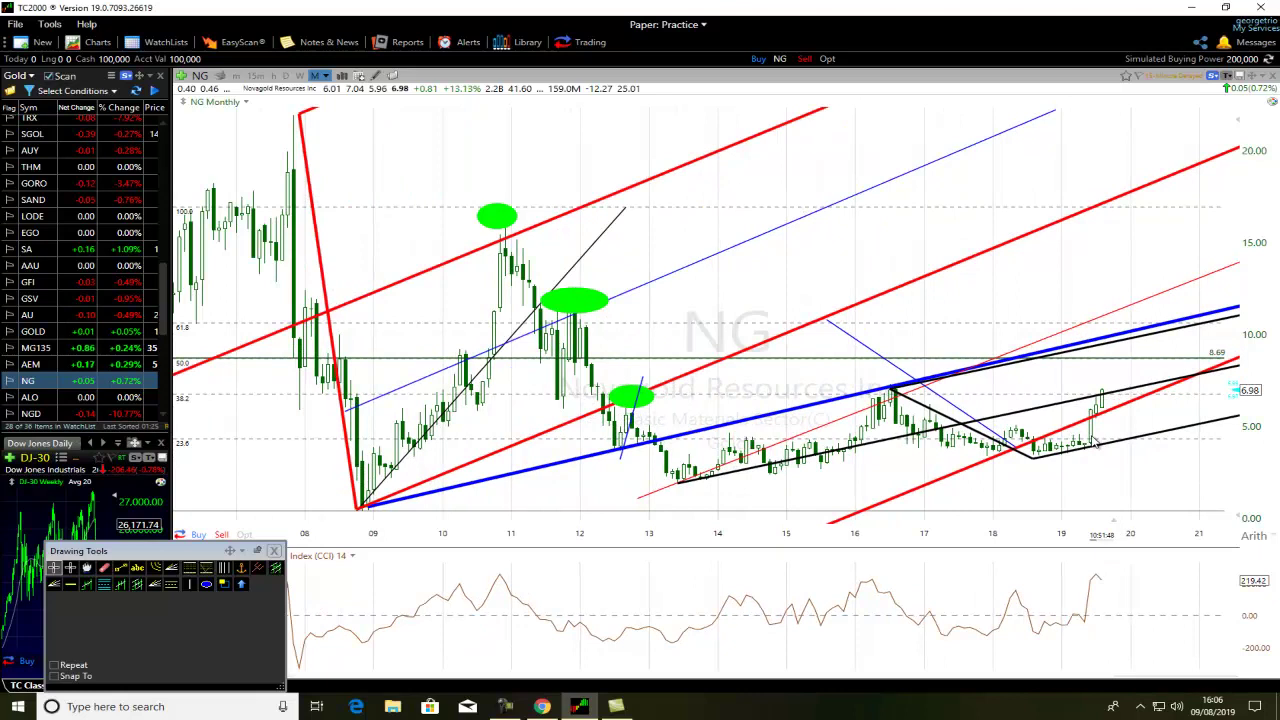
pyautogui.click(120, 567)
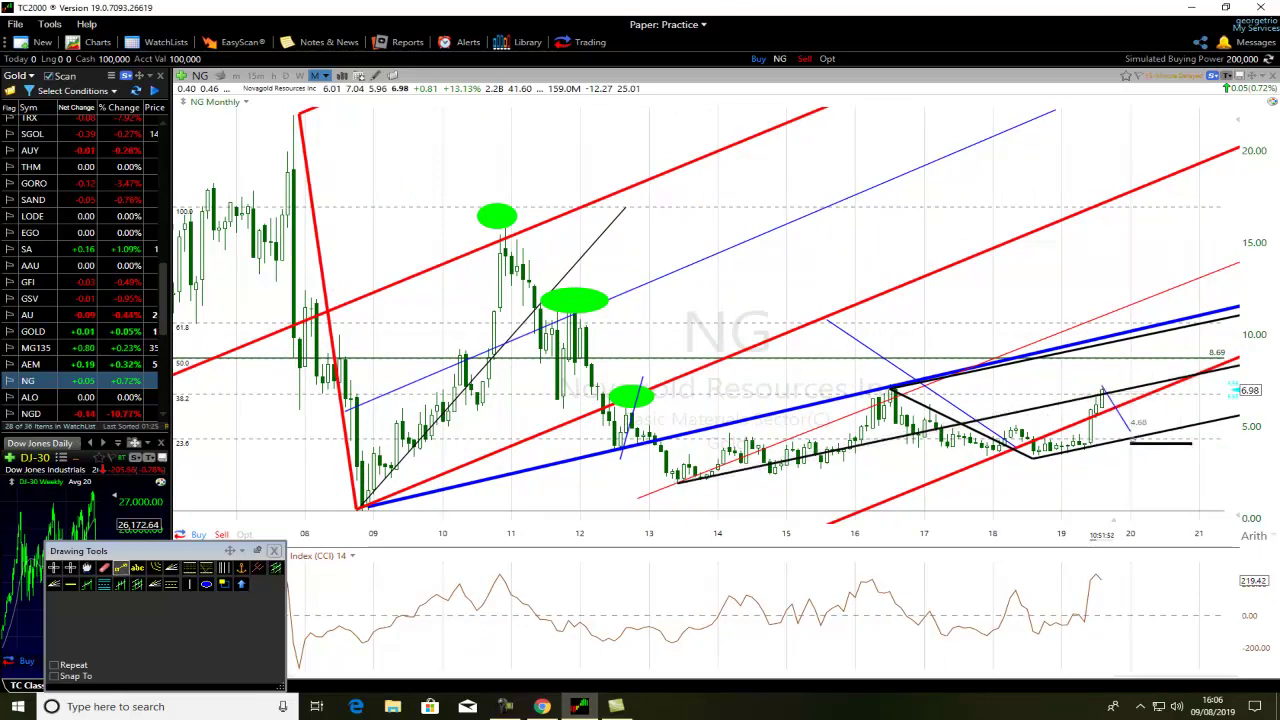
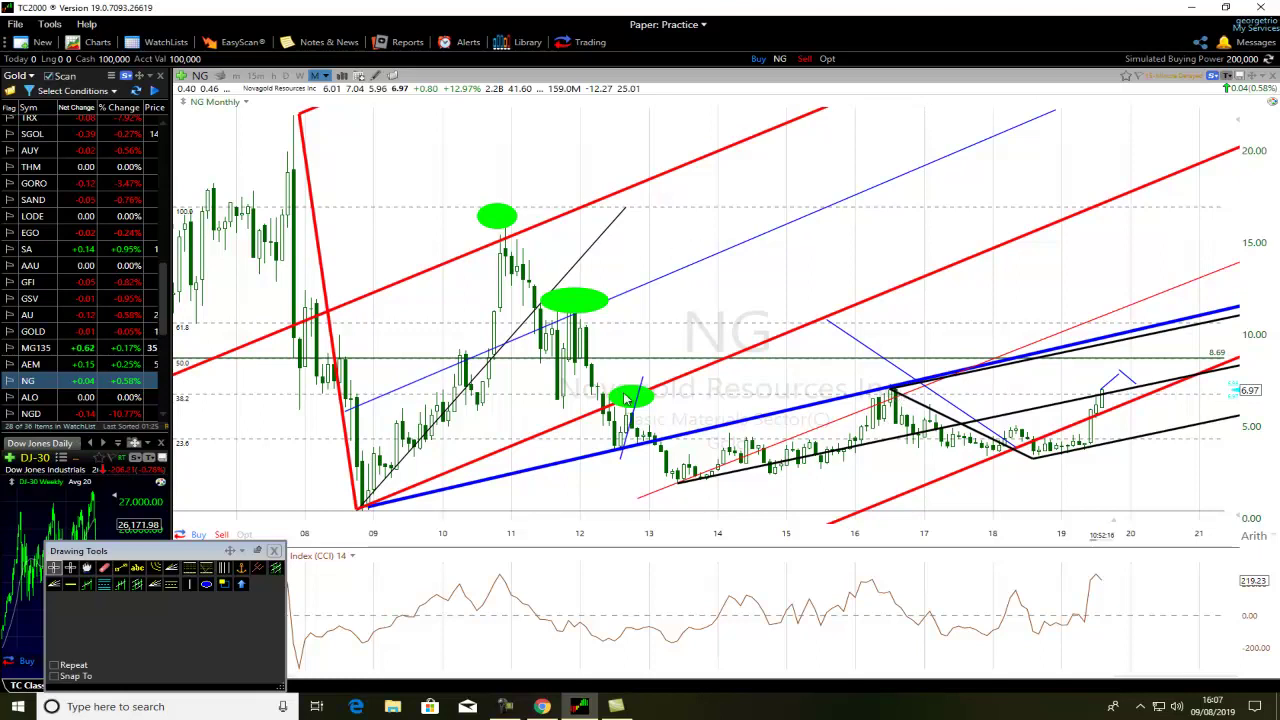
# Move the lowest green ellipse from the late-2012 peak to the 2016 peak beside the thick blue line
pyautogui.moveTo(632, 404); pyautogui.dragTo(872, 393)
pyautogui.click(1125, 402)
pyautogui.click(1148, 400)
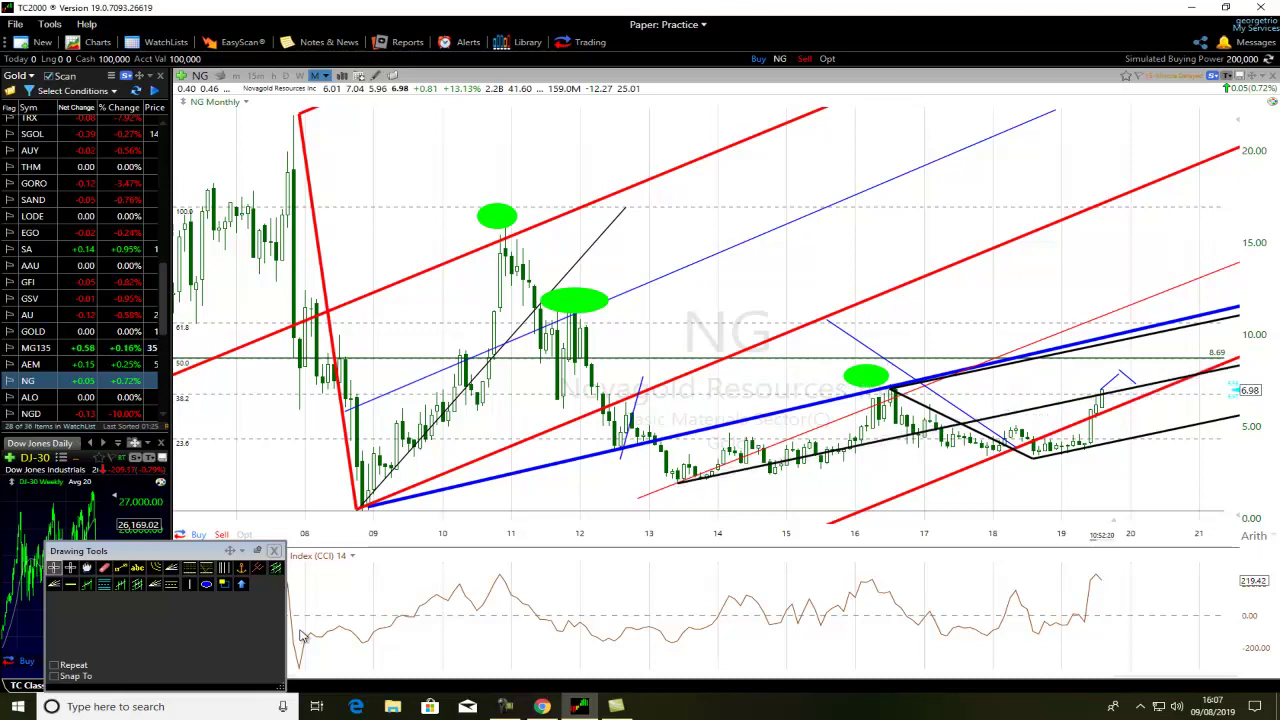
# Draw a steep rising trend line from the end of the short dip in early 2020 up to a price of about 15
pyautogui.click(121, 568)
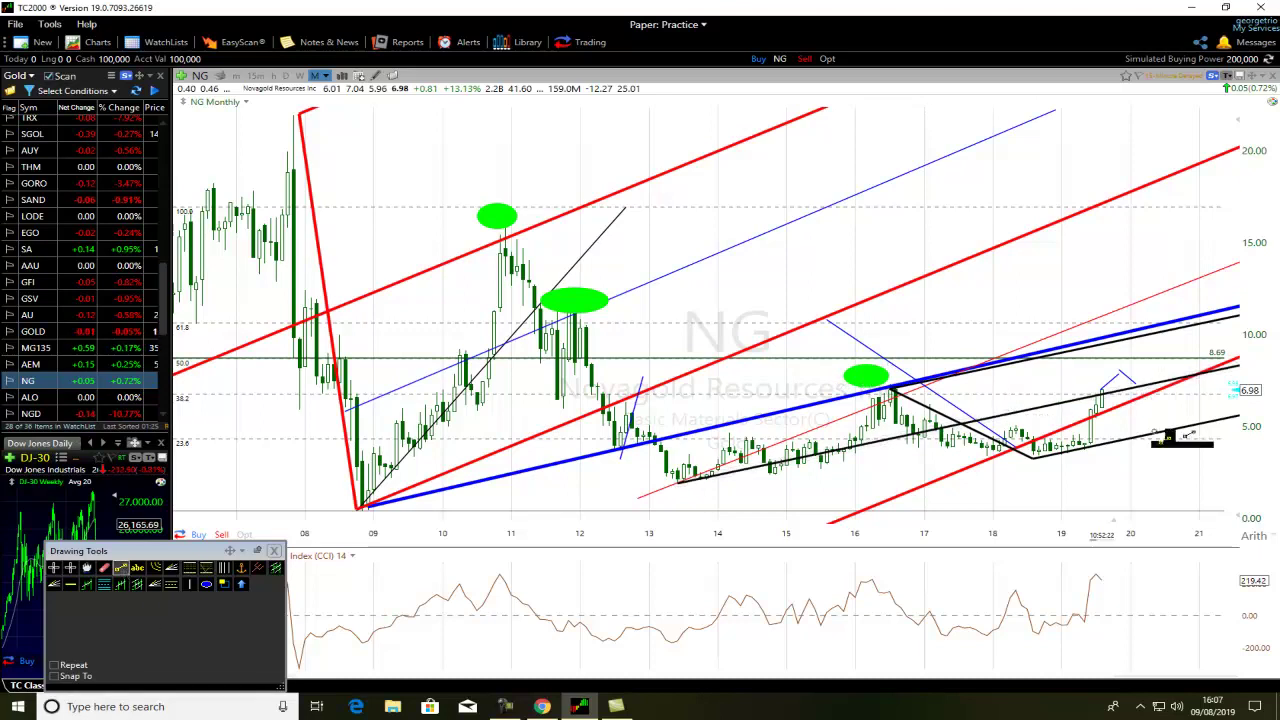
pyautogui.click(1138, 384)
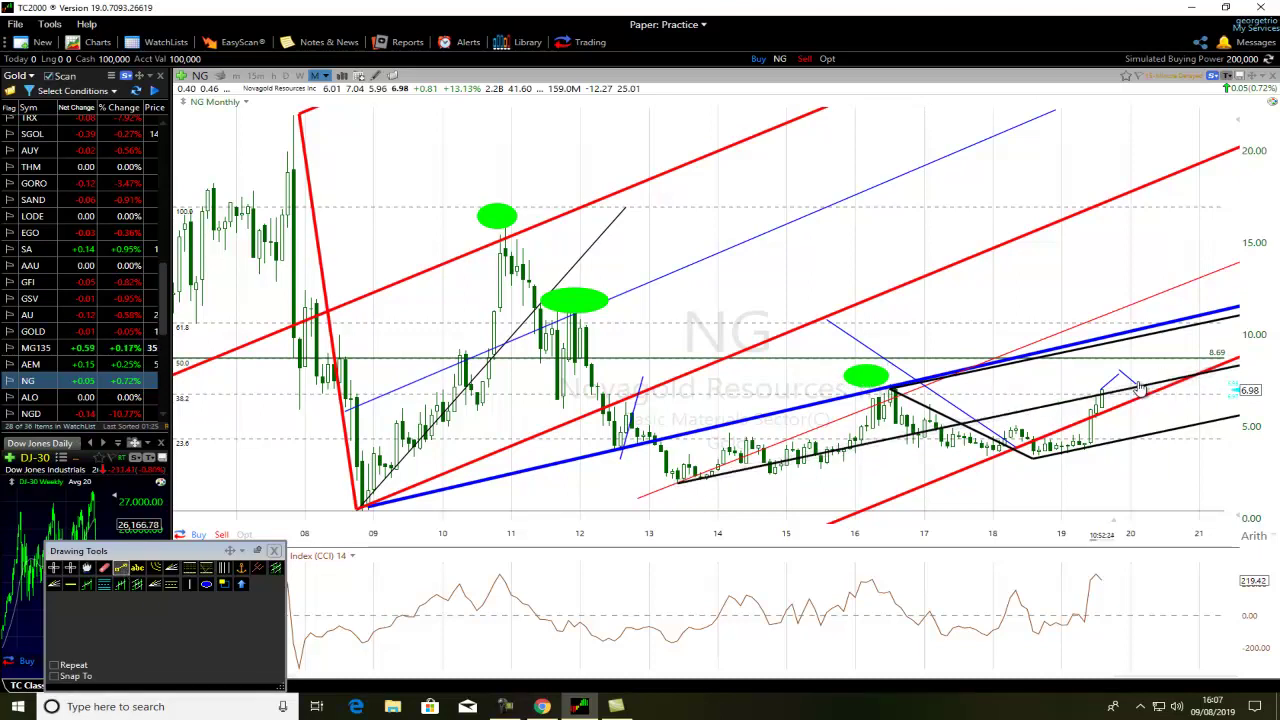
pyautogui.doubleClick(1200, 245)
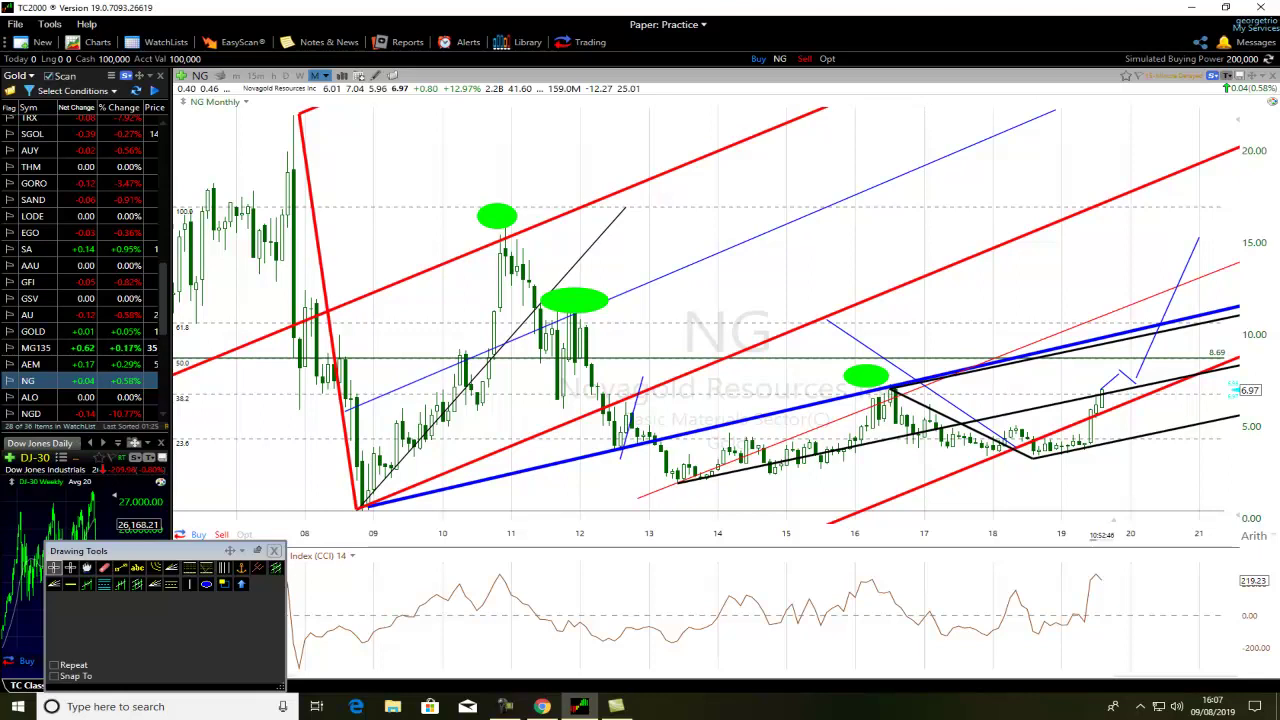
# Draw a steep falling trend line and position it from about 14.5 in 2019 down to the thick blue line near 10 in early 2020
pyautogui.click(120, 567)
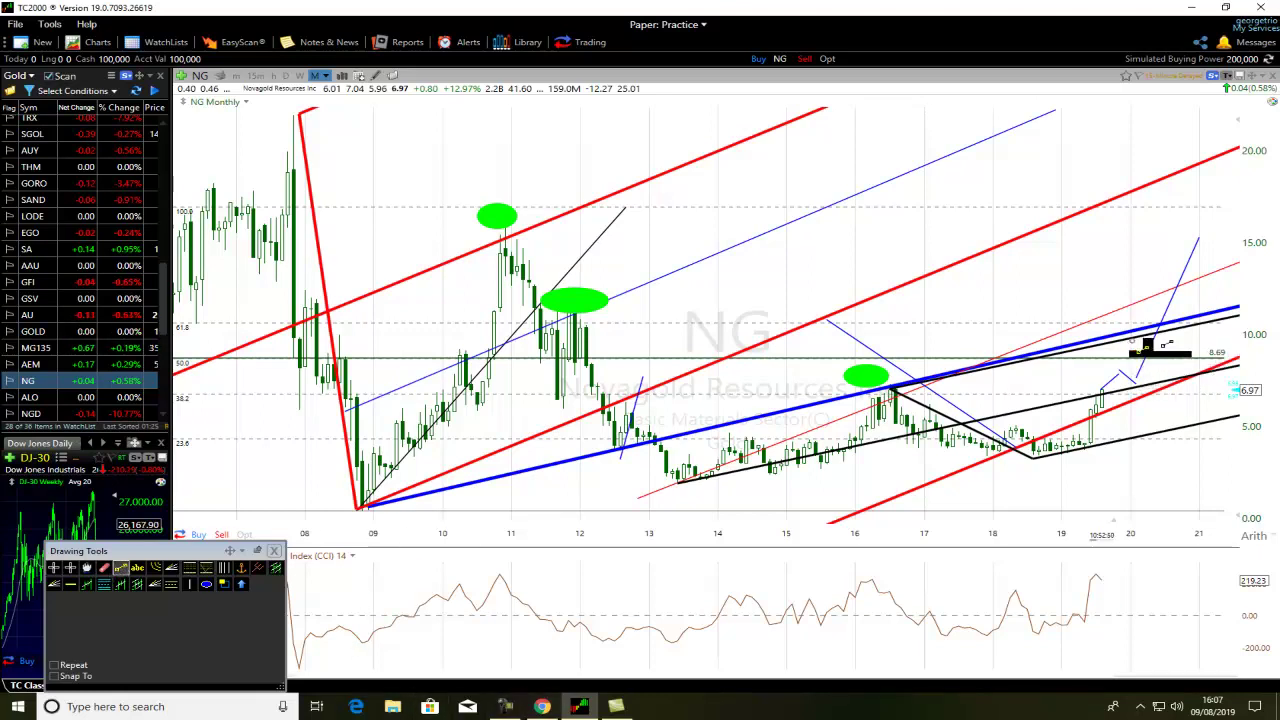
pyautogui.moveTo(1131, 327)
pyautogui.mouseDown()
pyautogui.moveTo(1176, 438)
pyautogui.moveTo(1182, 427)
pyautogui.mouseUp()
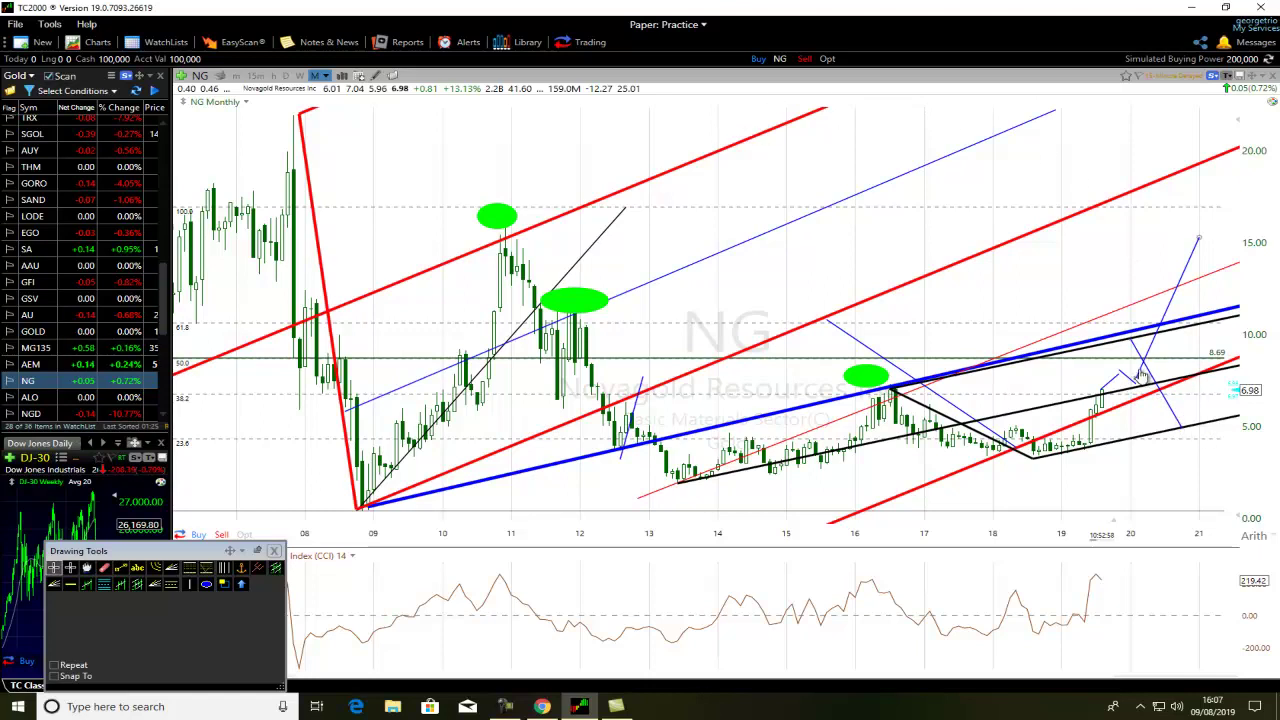
pyautogui.moveTo(1150, 377)
pyautogui.mouseDown()
pyautogui.moveTo(1121, 311)
pyautogui.moveTo(1155, 365)
pyautogui.mouseUp()
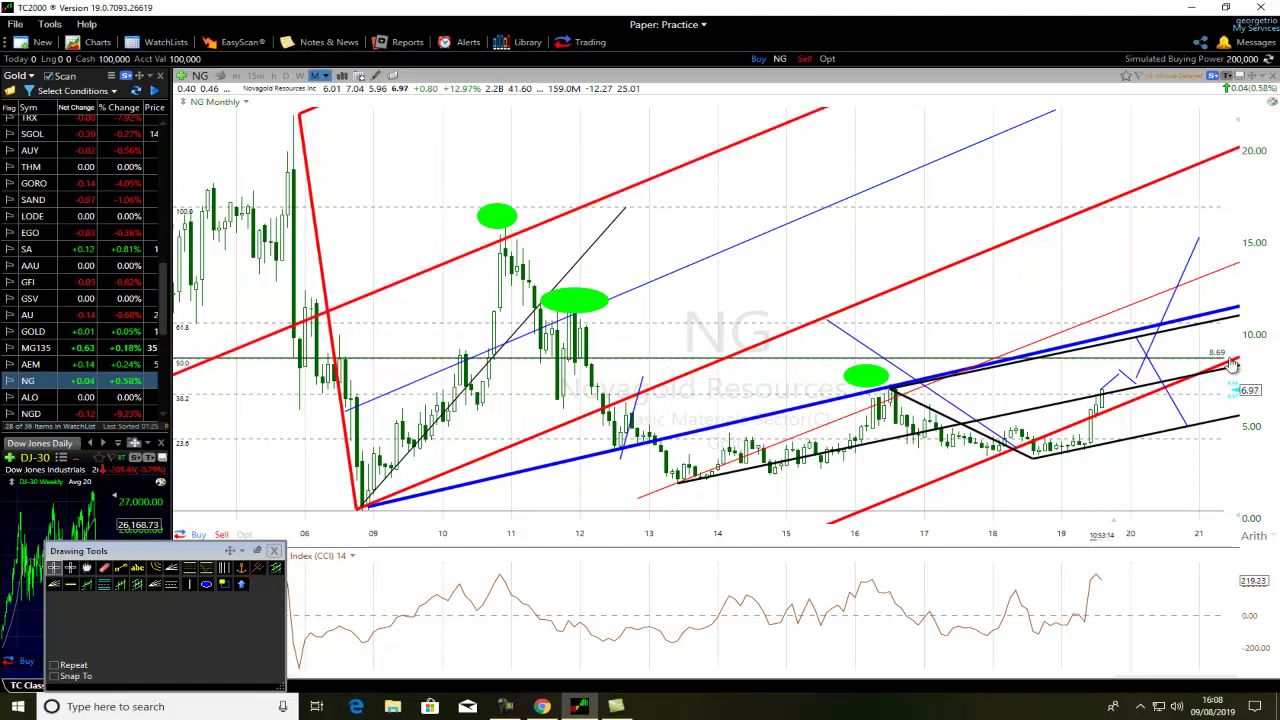
pyautogui.moveTo(1165, 385); pyautogui.dragTo(1105, 296)
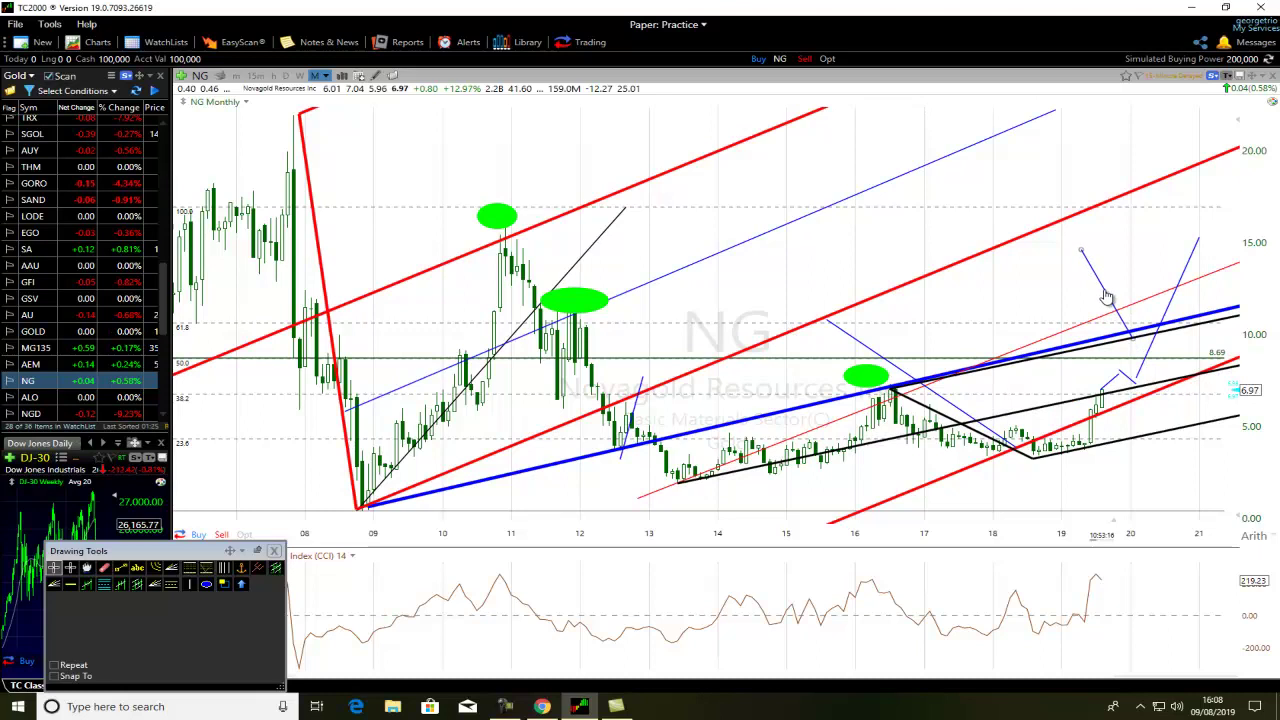
# Draw a rising trend line from the 2015 start of the descending blue segment through the top of the steep falling line into 2021
pyautogui.click(120, 567)
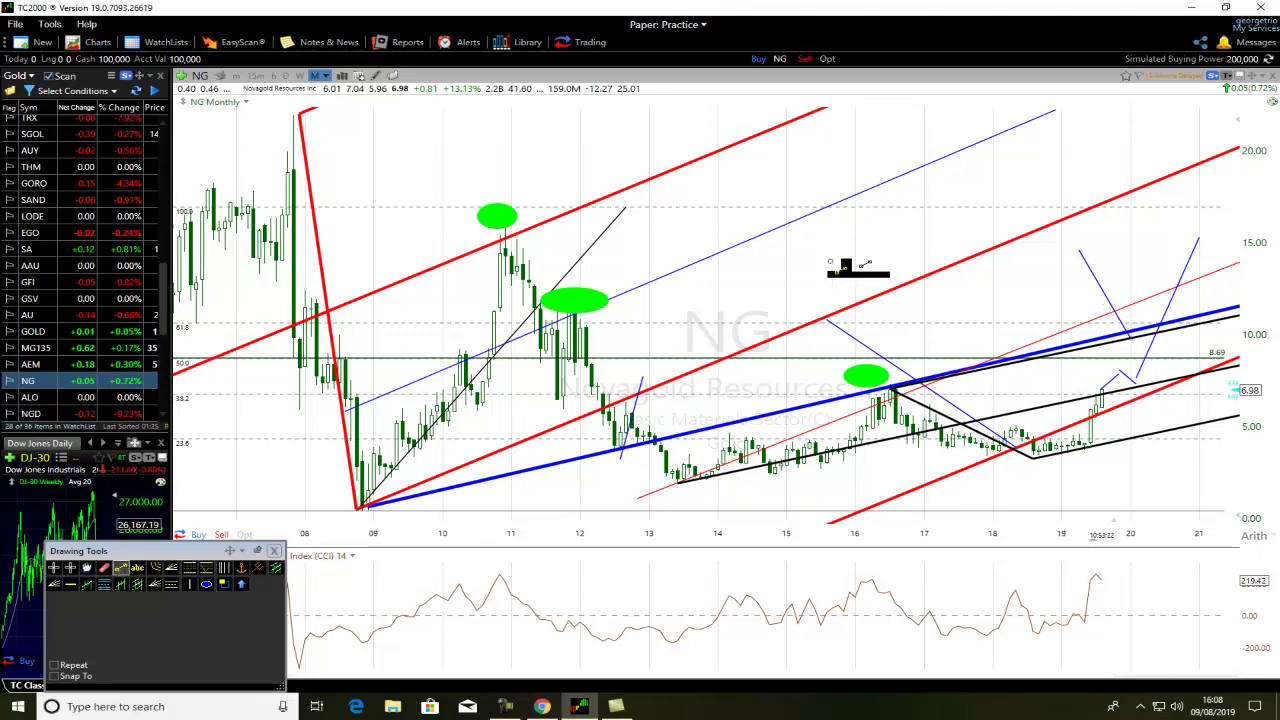
pyautogui.moveTo(829, 327); pyautogui.dragTo(1277, 213)
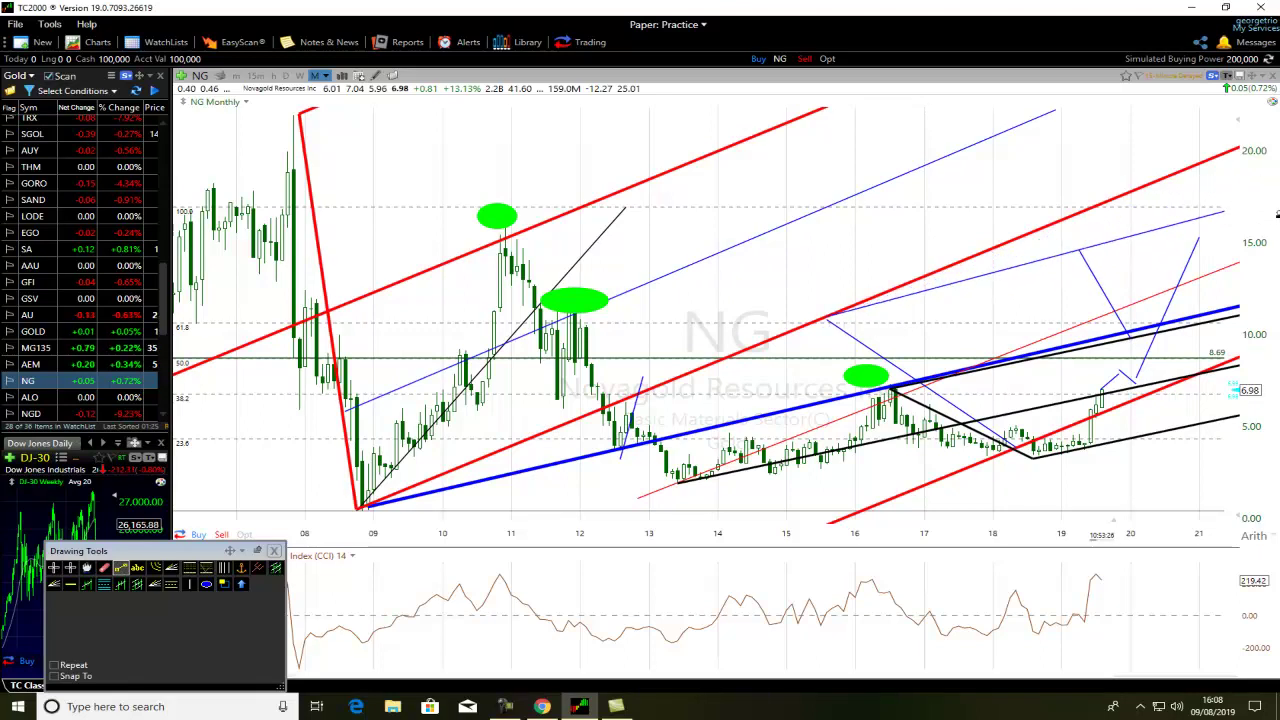
pyautogui.press('Escape')
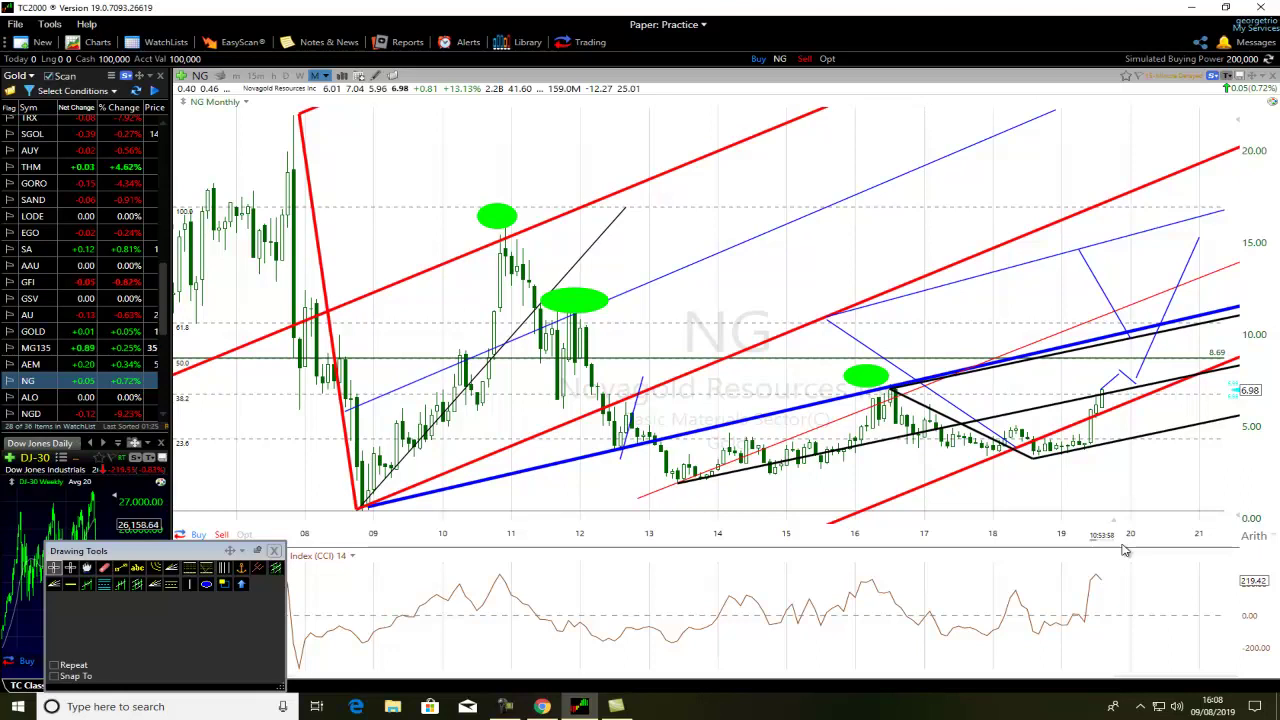
pyautogui.scroll(-1, 1234, 428)
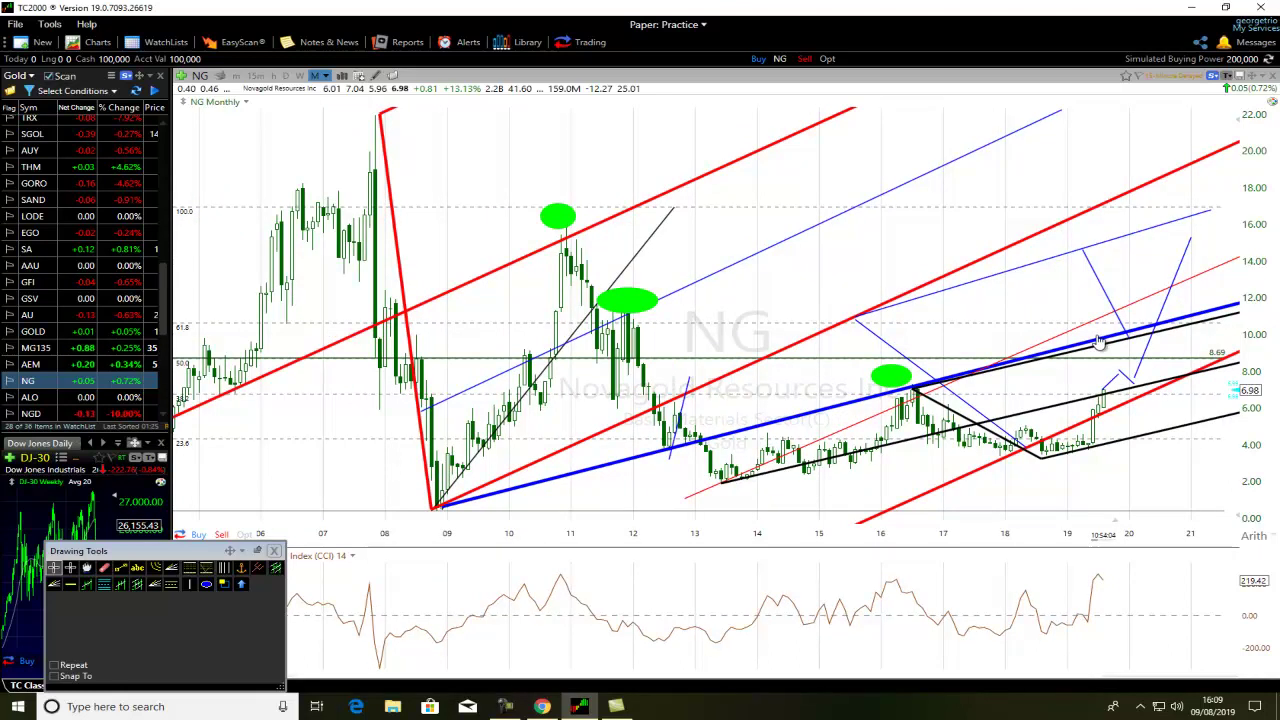
pyautogui.scroll(-4, 519, 412)
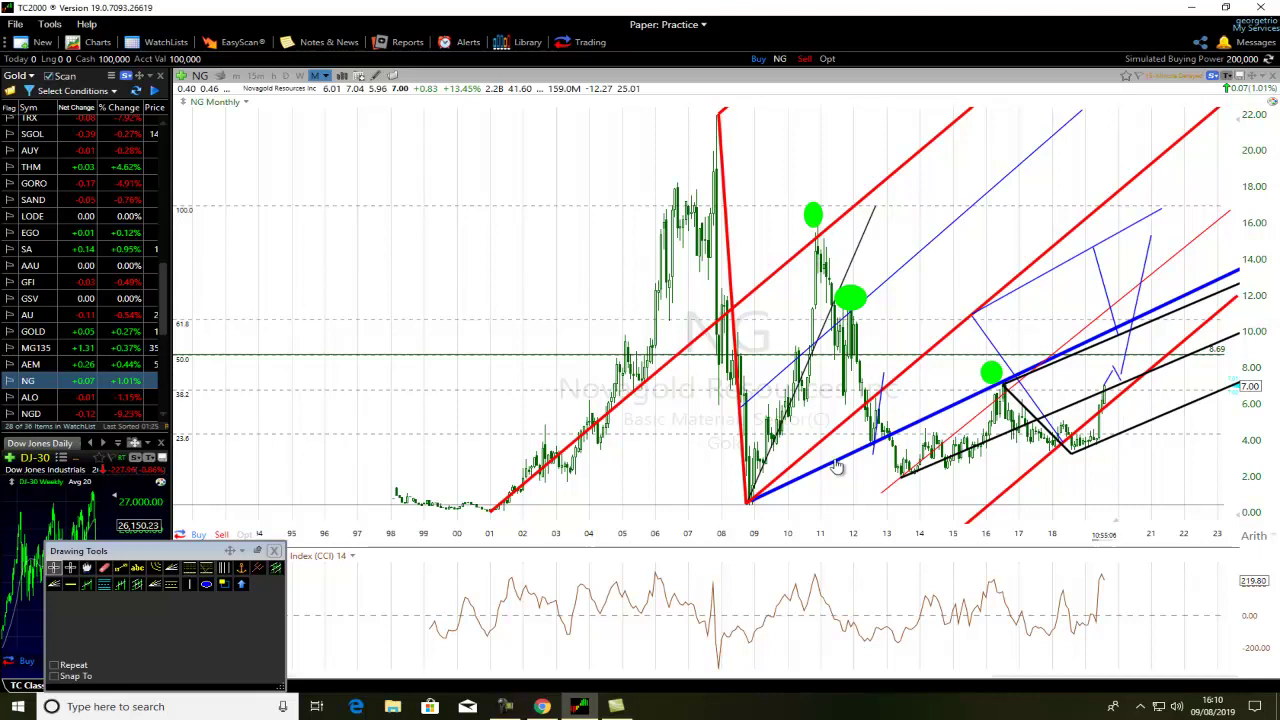
pyautogui.scroll(2, 836, 463)
pyautogui.scroll(1, 836, 463)
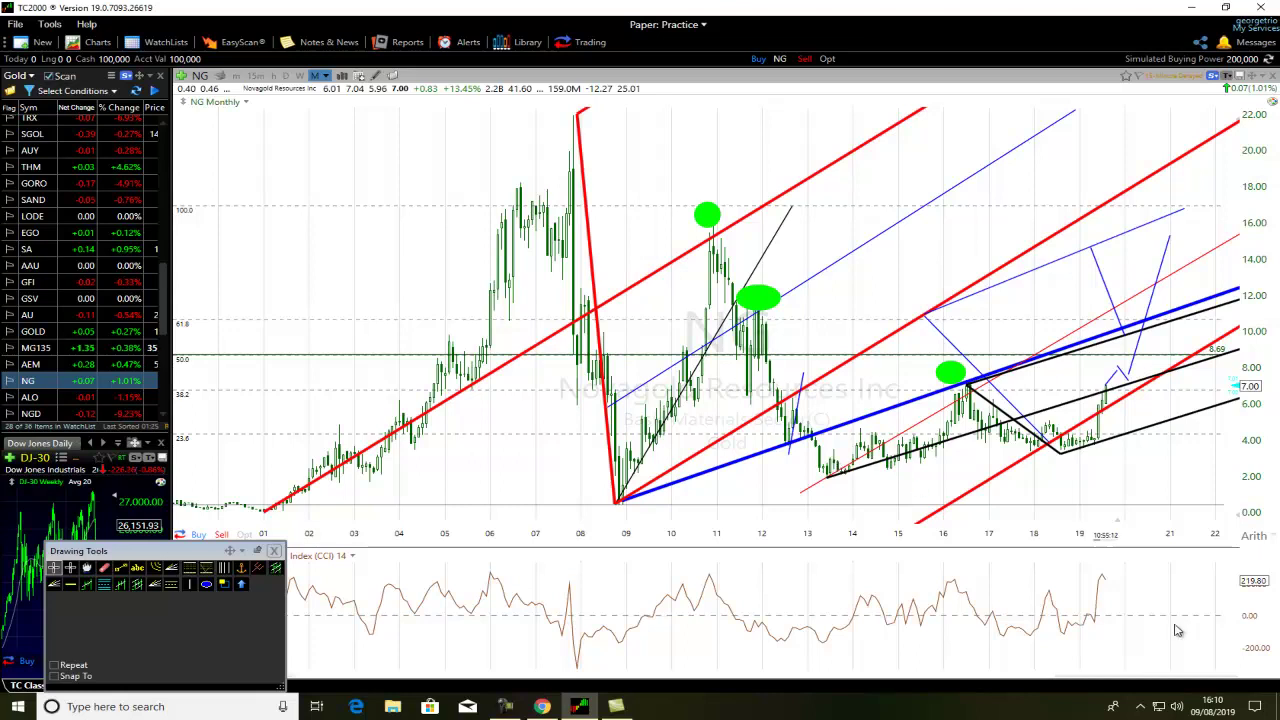
pyautogui.click(507, 706)
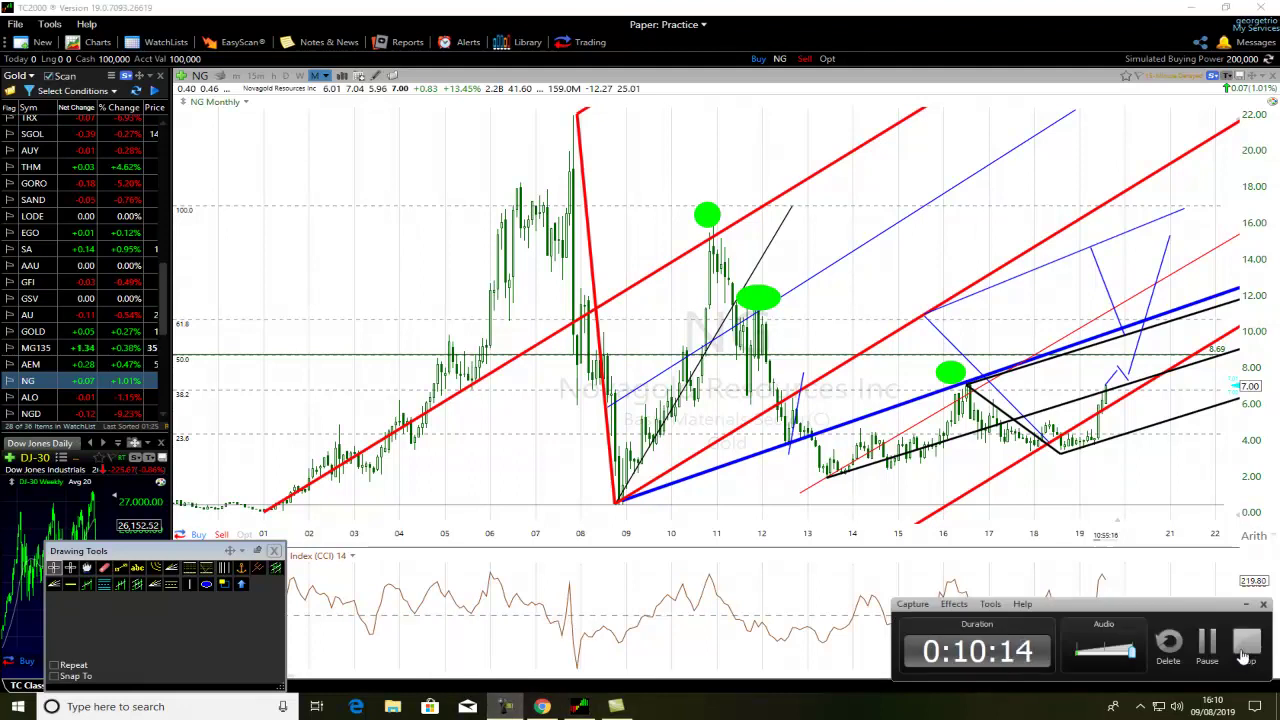